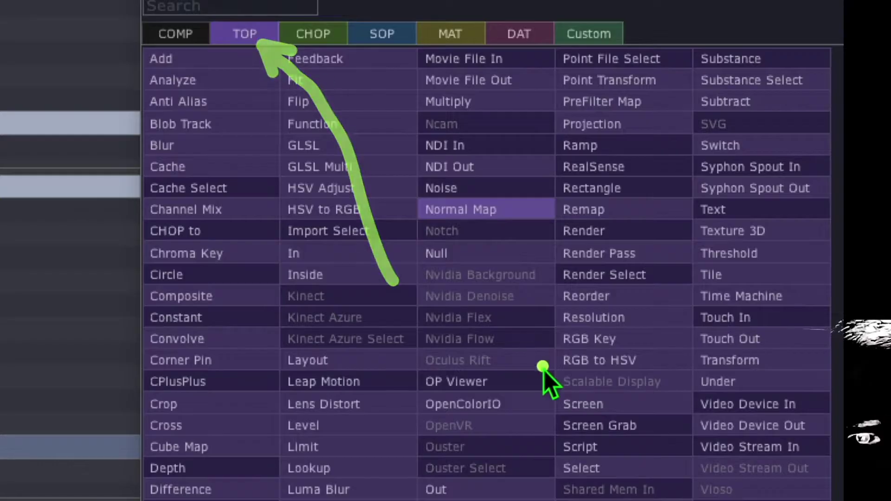
- Add a Noise TOP to the empty network
drag(627, 195, 480, 194)
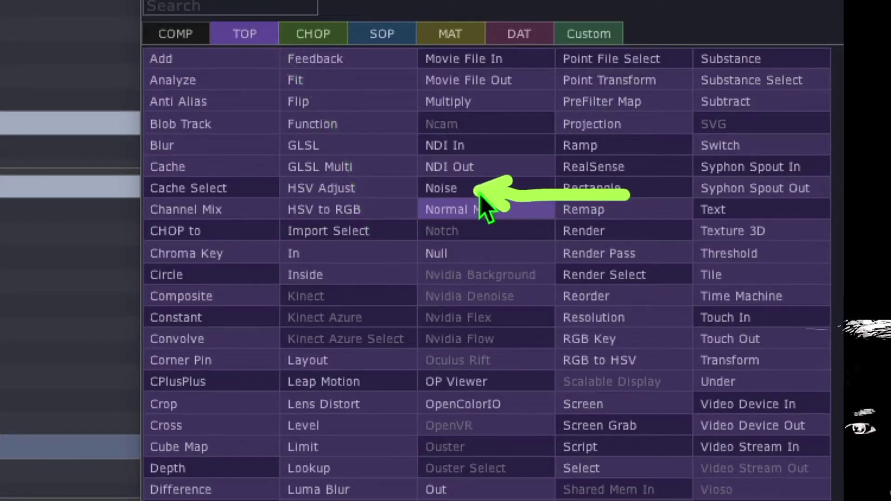
click(481, 203)
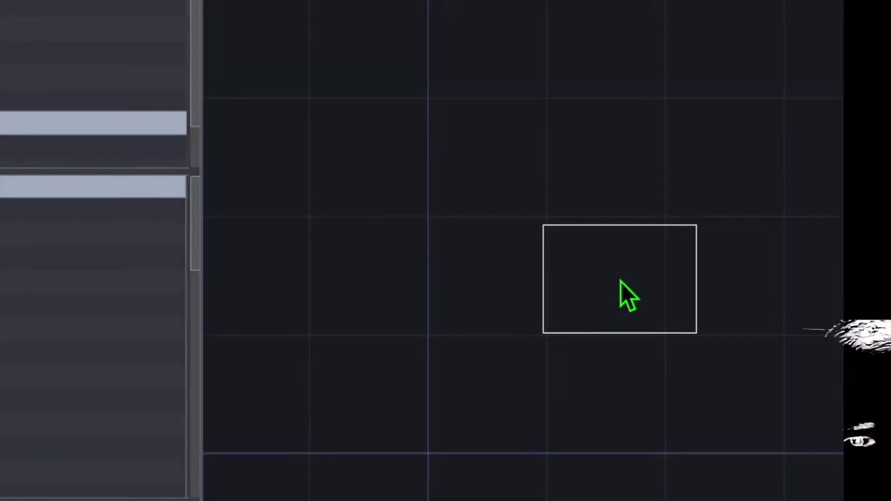
click(622, 284)
- Add the feedbackEdge component from the ImageFilters palette beside noise1 and wire noise1's output into its input
drag(228, 200, 41, 58)
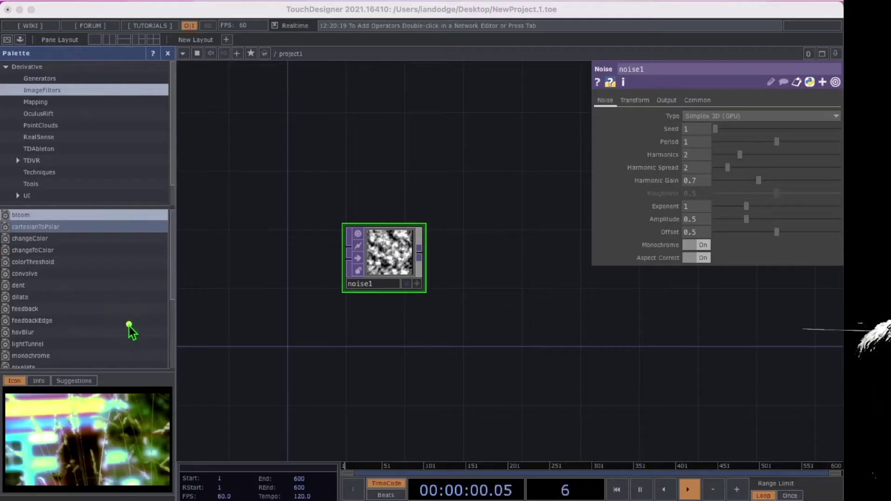
click(54, 323)
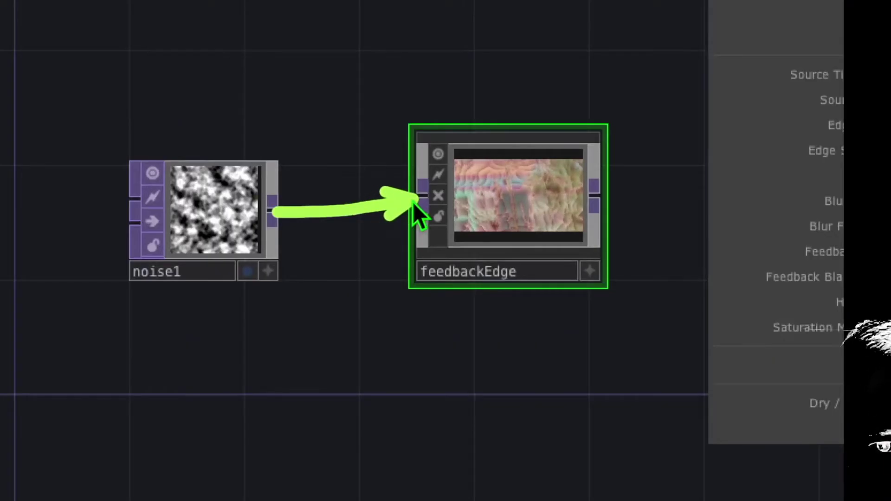
click(408, 200)
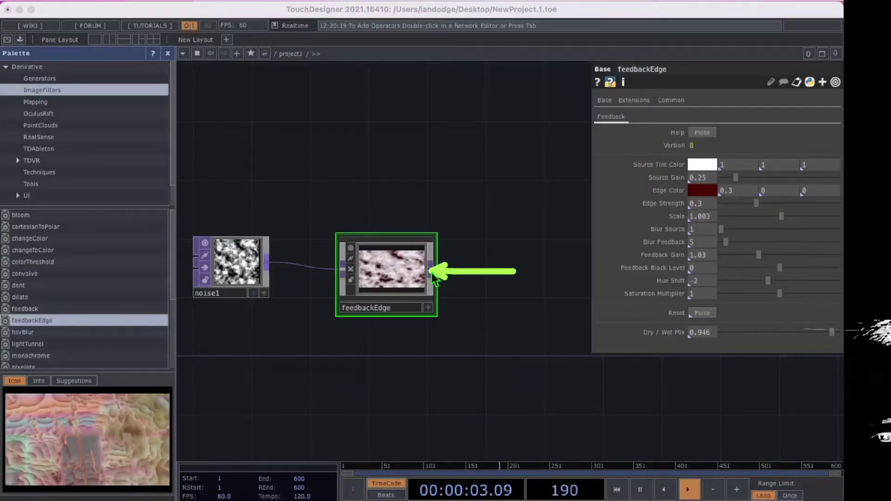
- Add a Null TOP connected to the output of feedbackEdge
right_click(431, 275)
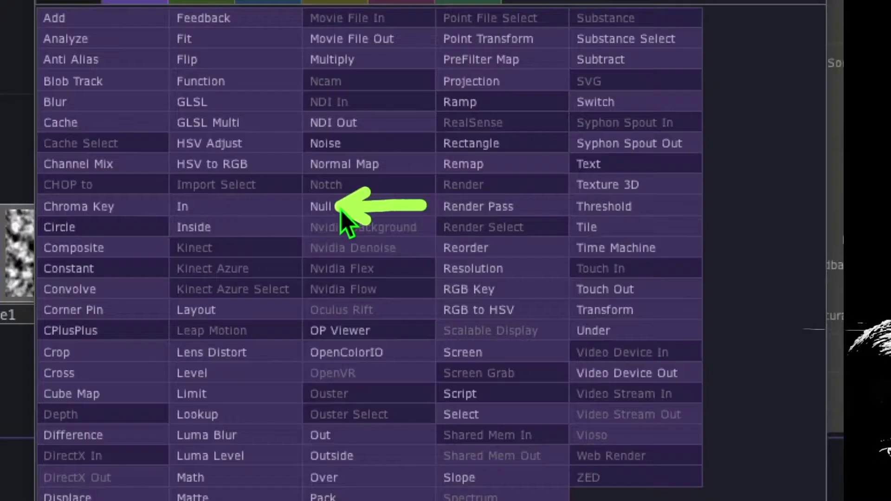
click(341, 210)
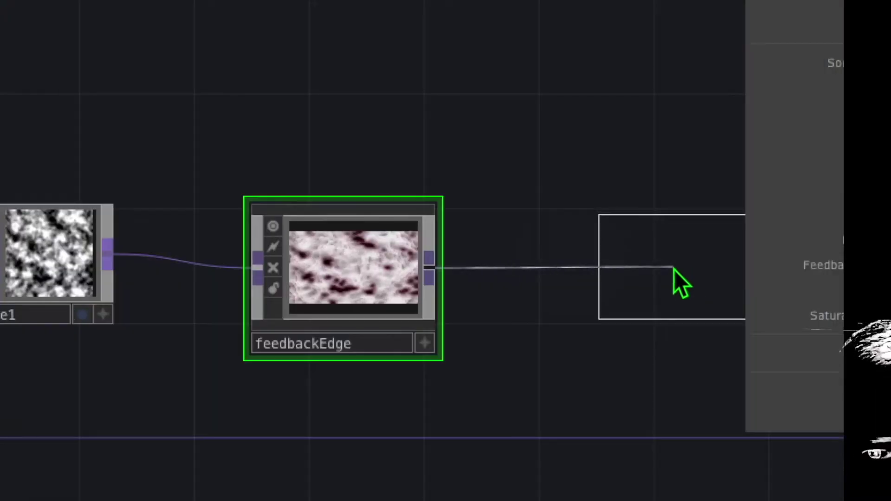
click(674, 270)
- Move null1 farther away from feedbackEdge to leave space between them, and display null1 as the network background
drag(665, 371, 476, 369)
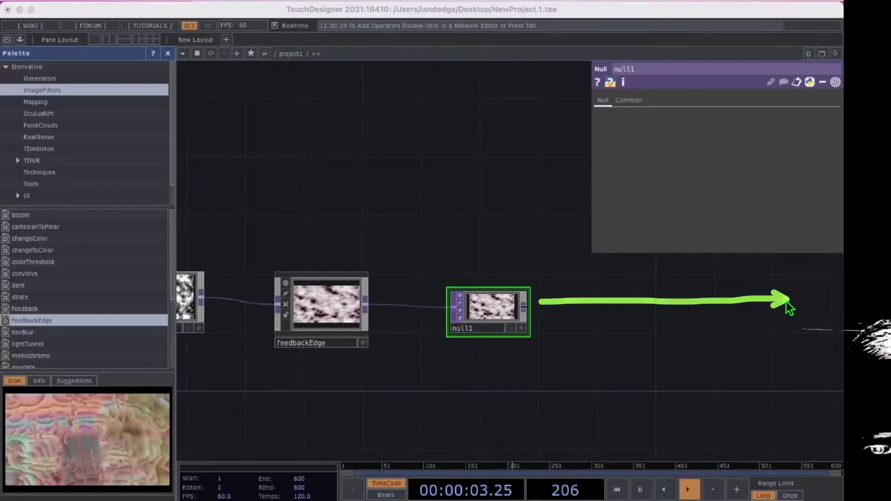
drag(500, 314, 788, 312)
key(h)
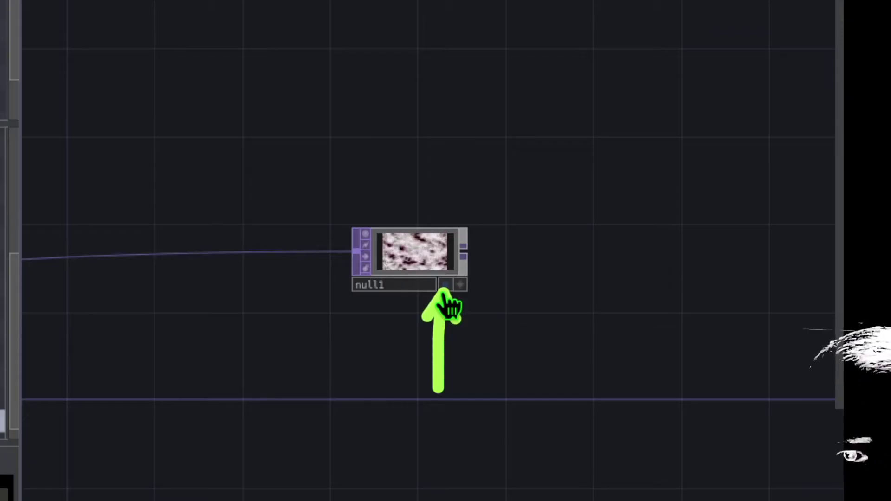
click(445, 289)
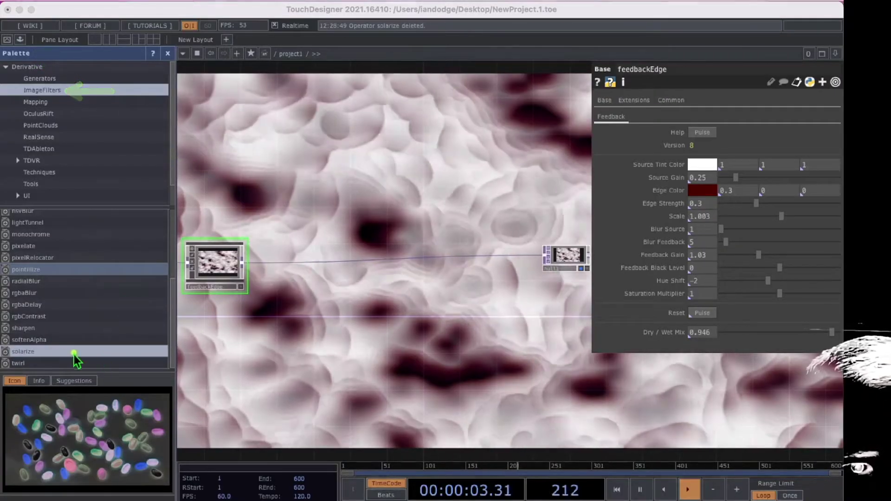
- Place the solarize component from the ImageFilters palette between feedbackEdge and null1
mouse_move(57, 354)
mouse_down()
mouse_move(199, 348)
mouse_move(294, 302)
mouse_move(375, 294)
mouse_up()
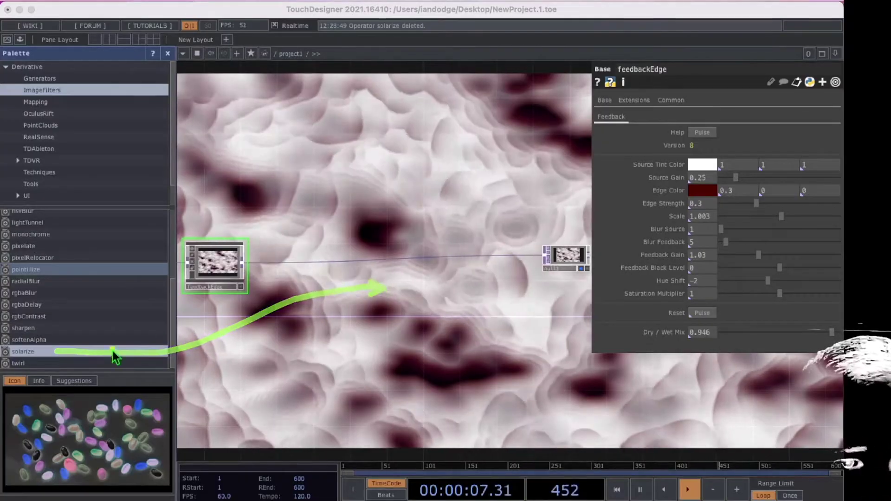
drag(48, 360, 411, 293)
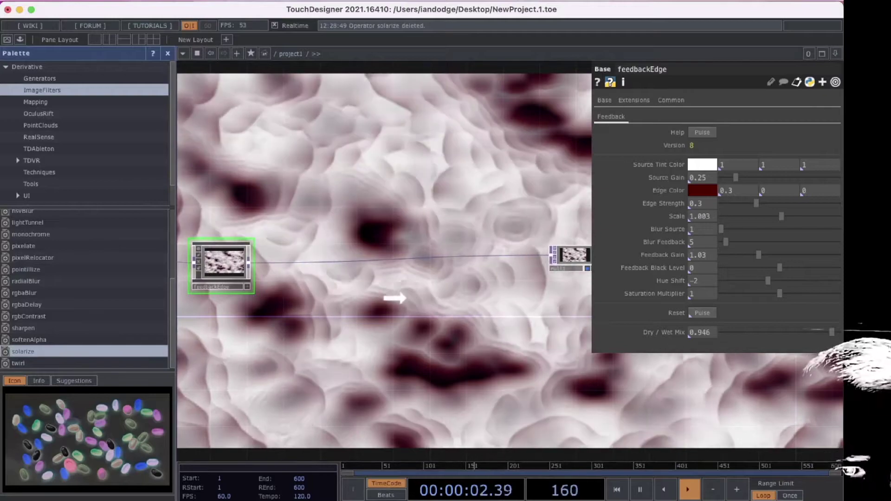
drag(394, 299, 407, 302)
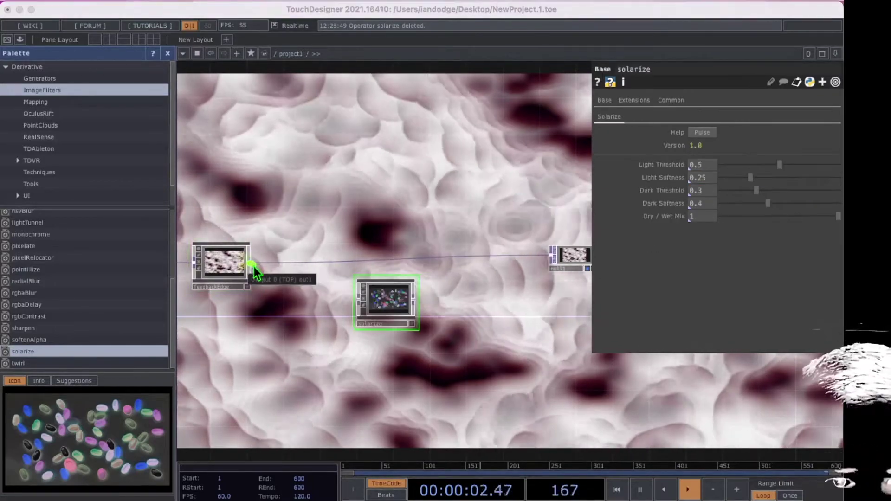
- Wire feedbackEdge into solarize and solarize into null1, then align solarize in the row between them
drag(254, 267, 359, 304)
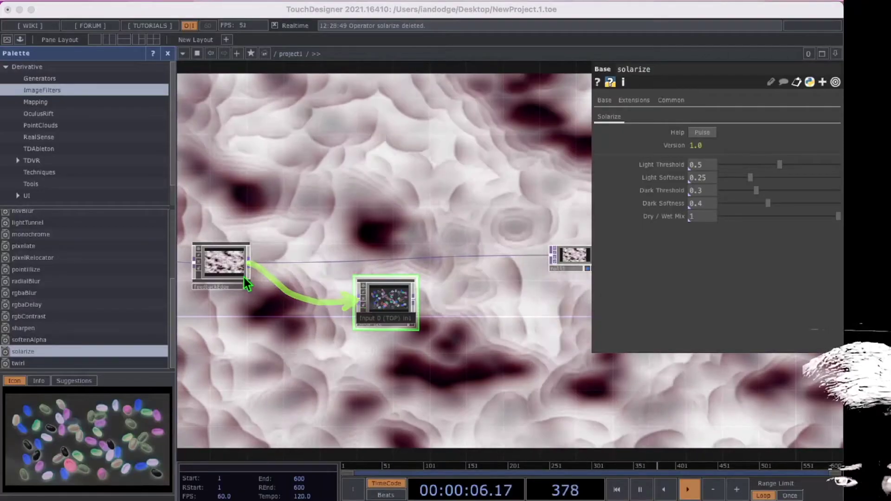
drag(414, 300, 502, 257)
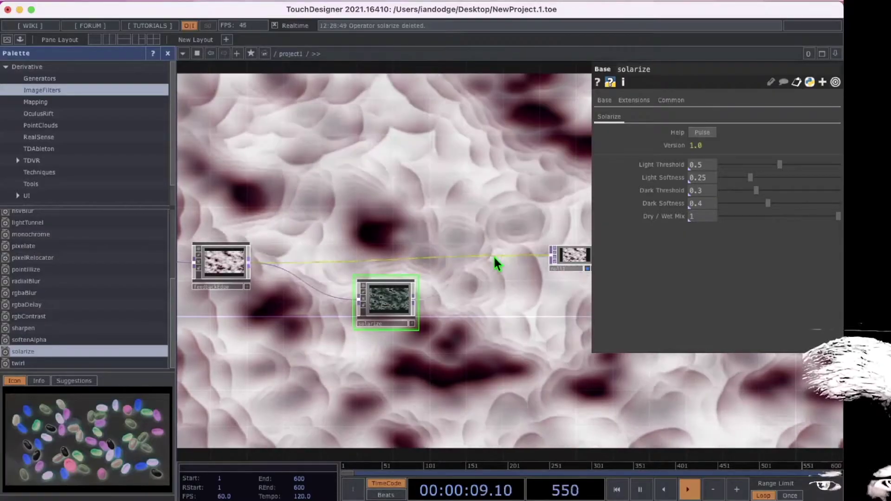
click(494, 258)
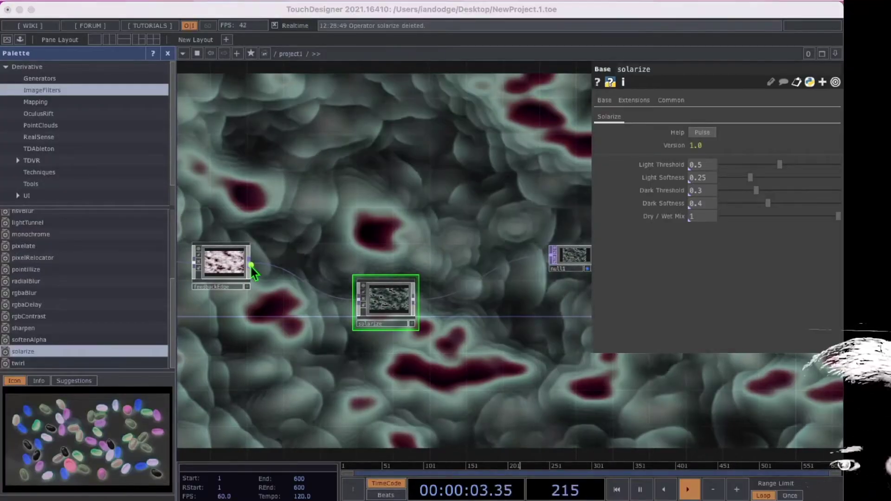
drag(249, 266, 349, 297)
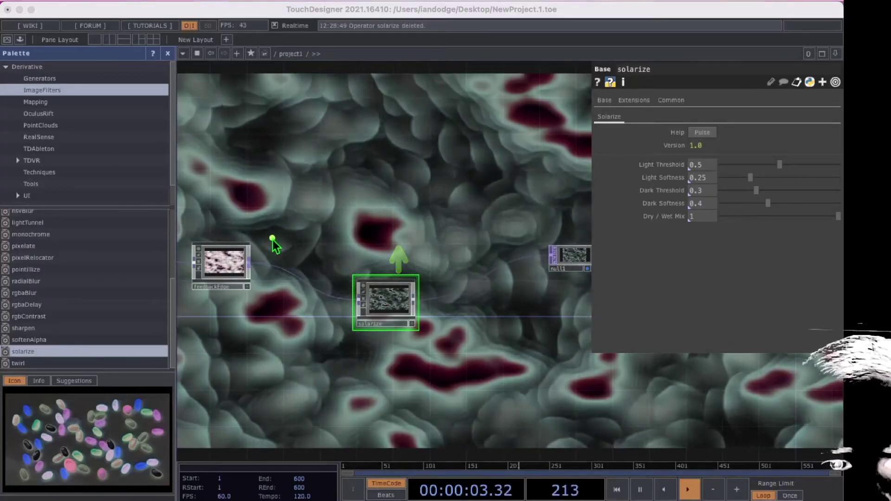
drag(380, 314, 381, 278)
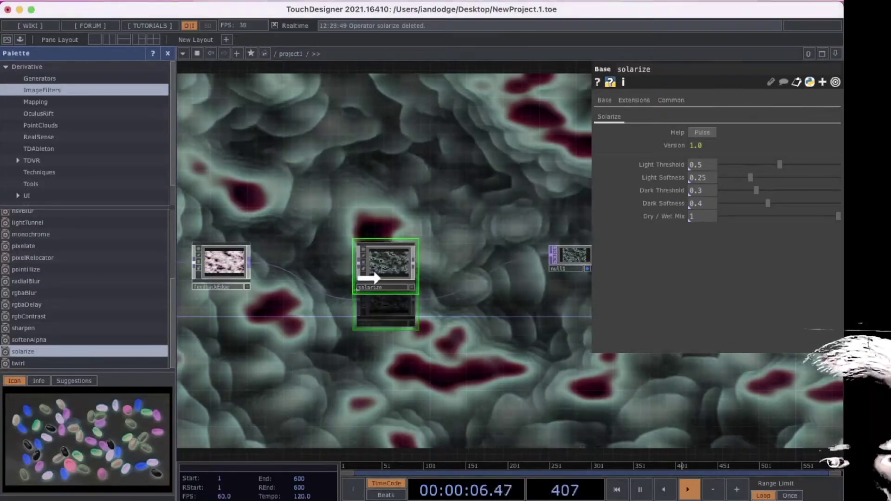
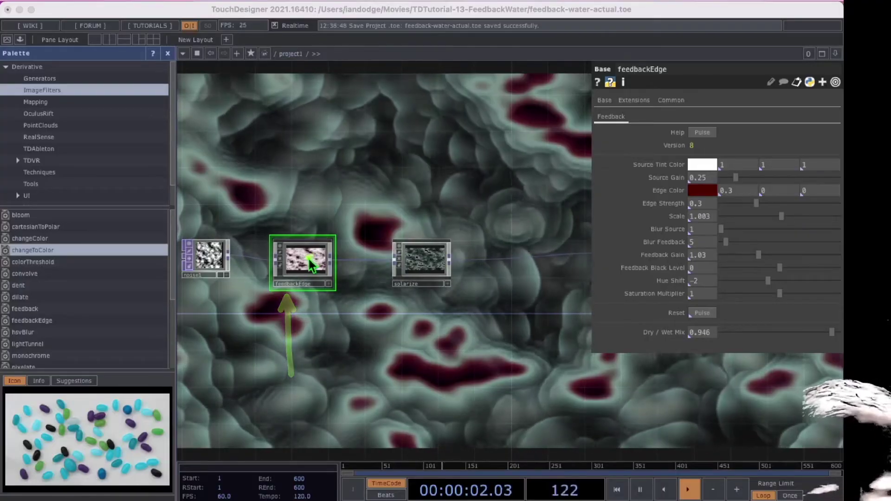
- Set feedbackEdge's Source Gain to 0.01 and adjust its Feedback Gain upward past 0.99
mouse_move(338, 253)
mouse_down()
mouse_move(491, 175)
mouse_move(597, 147)
mouse_move(620, 152)
mouse_up()
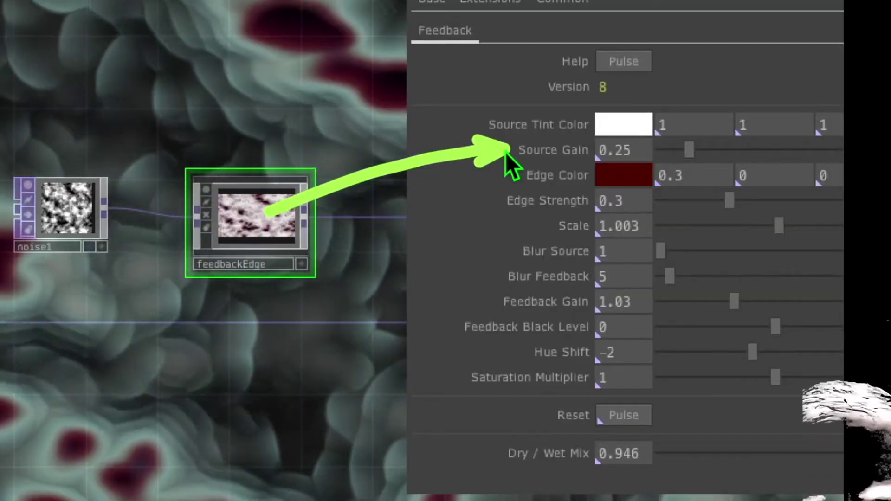
click(665, 148)
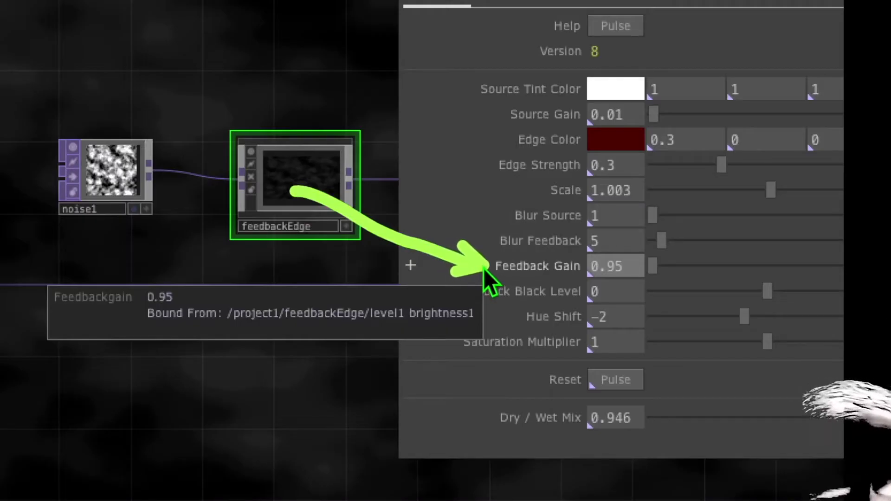
click(653, 266)
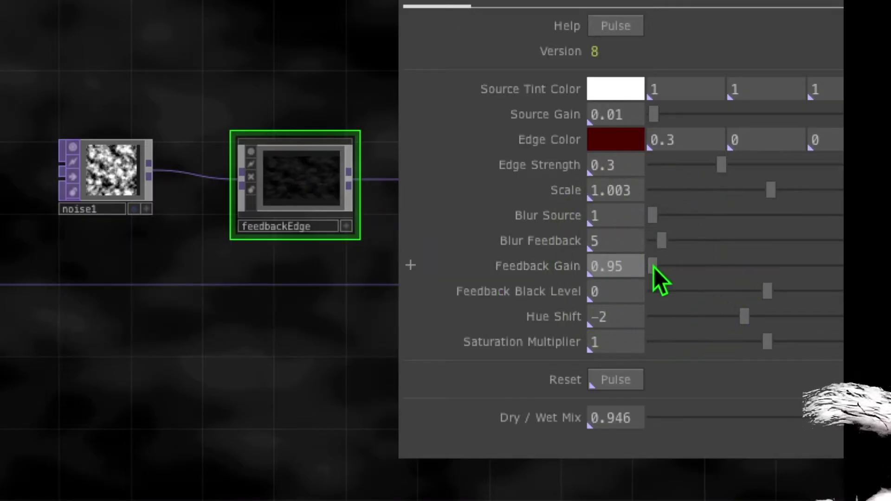
drag(657, 267, 691, 268)
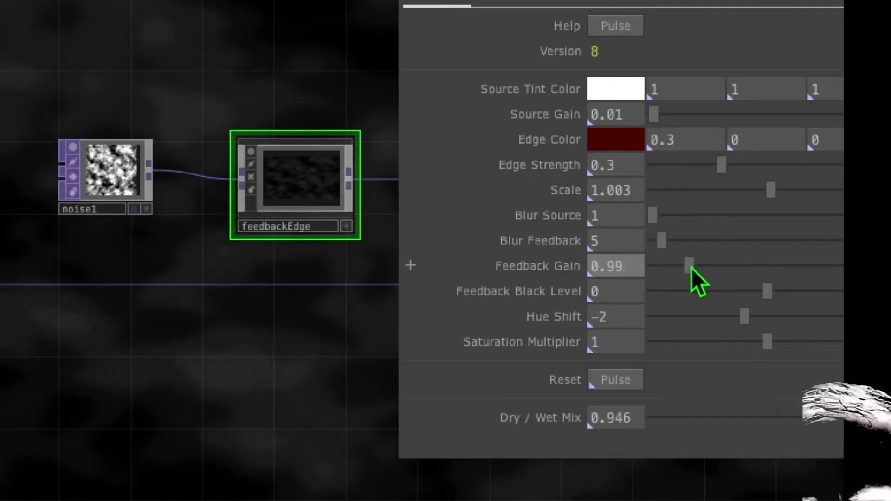
drag(763, 267, 815, 263)
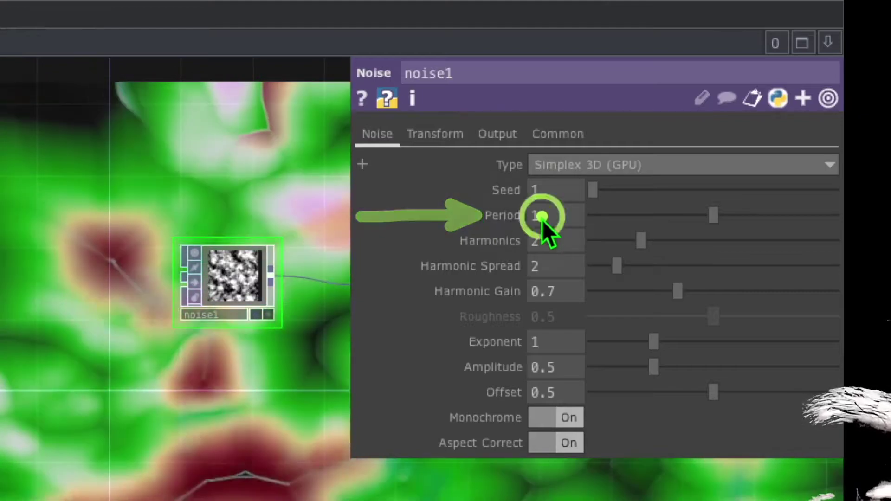
- Set noise1's Period to 2, Harmonics to 7 and Harmonic Spread to 6
drag(541, 216, 567, 217)
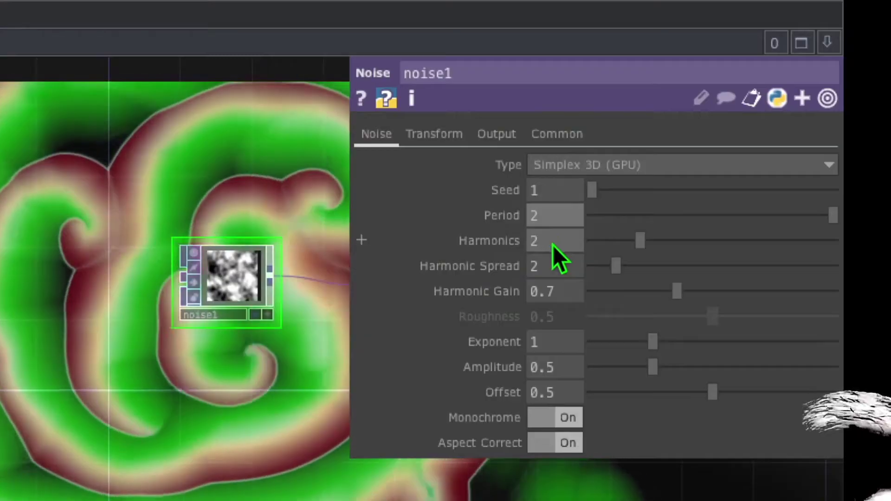
text(7)
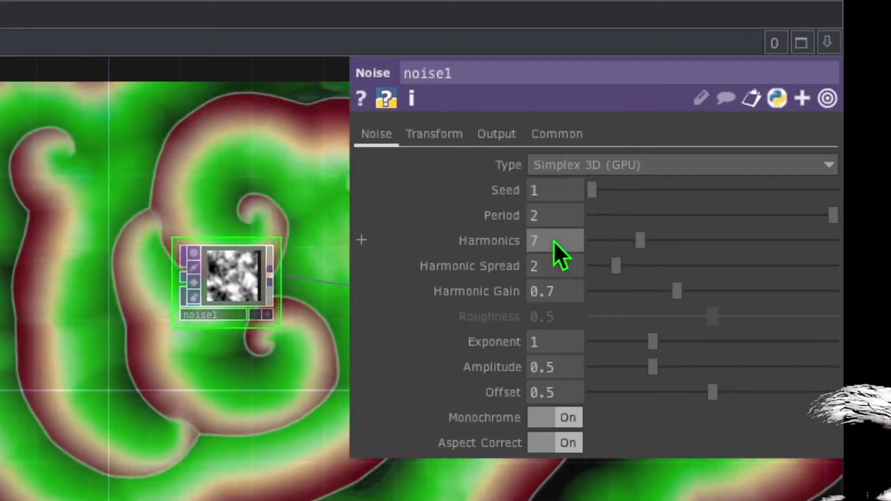
click(547, 269)
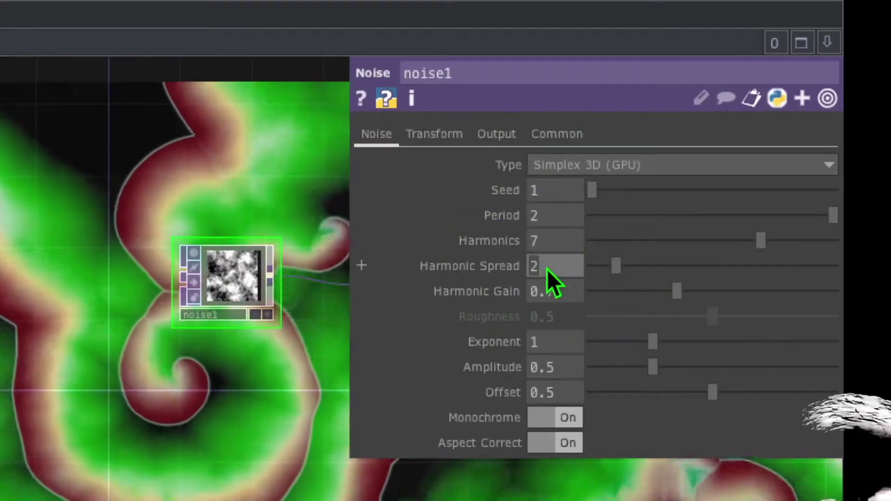
key(Return)
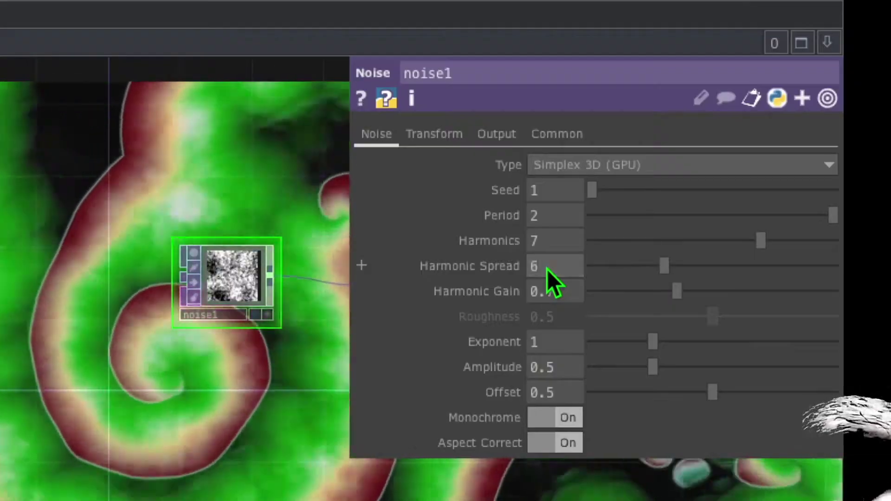
- Set noise1's Harmonic Gain to 0.824, Exponent to 1.99, Amplitude to 1.205 and Offset to 0.152, and turn Monochrome off
click(560, 291)
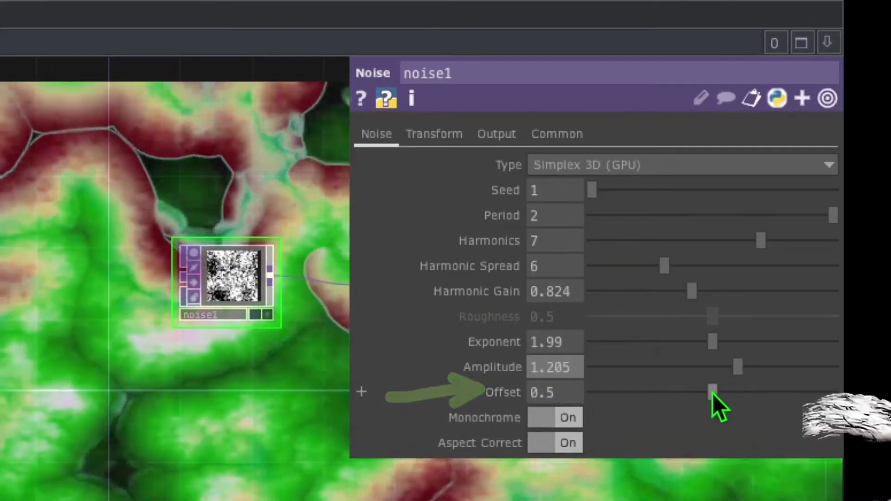
drag(712, 394, 628, 393)
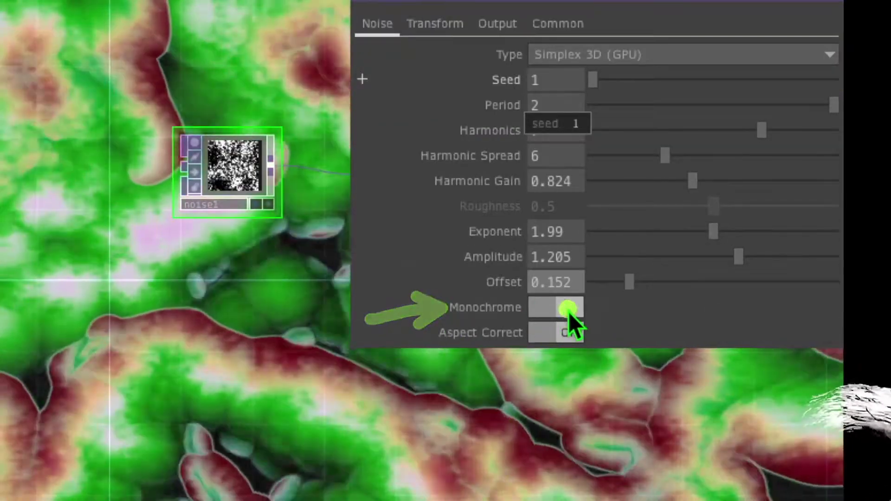
click(568, 308)
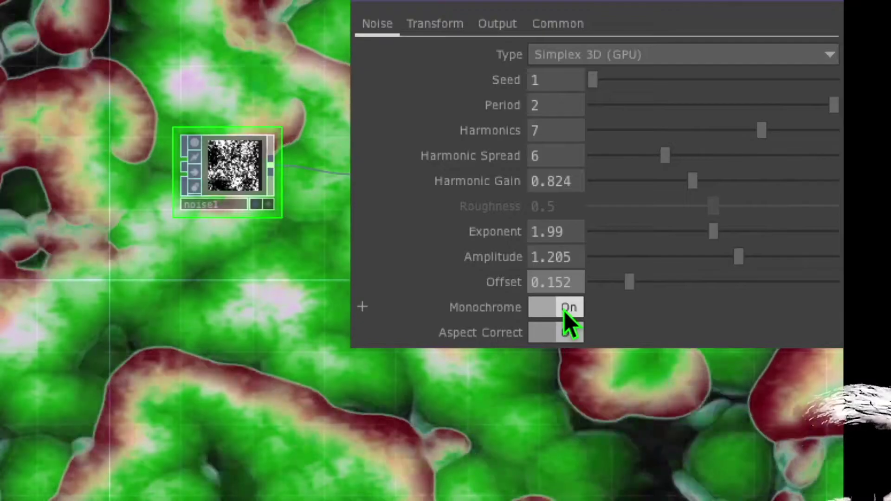
click(563, 311)
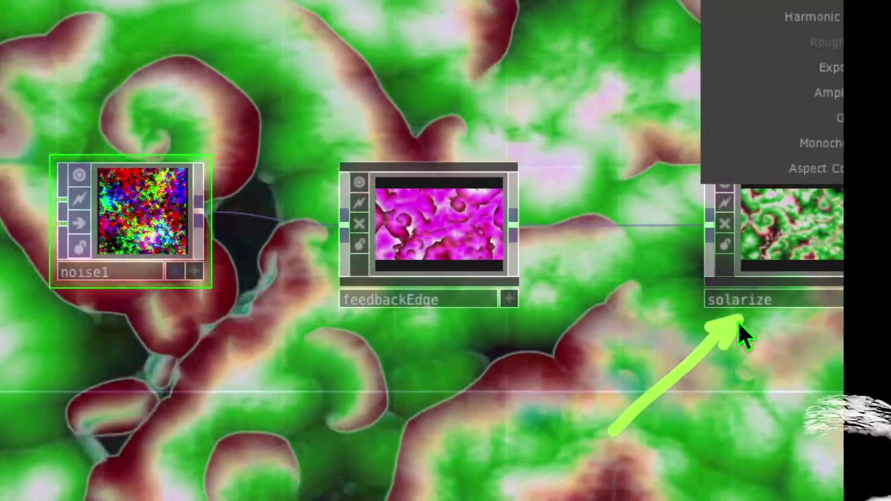
- Set solarize's Light Threshold to 0.35, Light Softness to 1, Dark Threshold to 0.905 and Dark Softness to 0.56
click(738, 301)
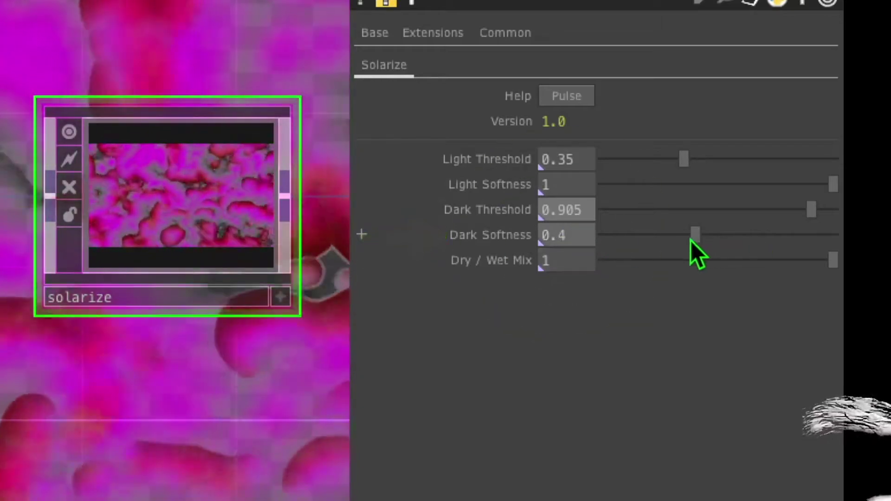
drag(697, 239, 714, 239)
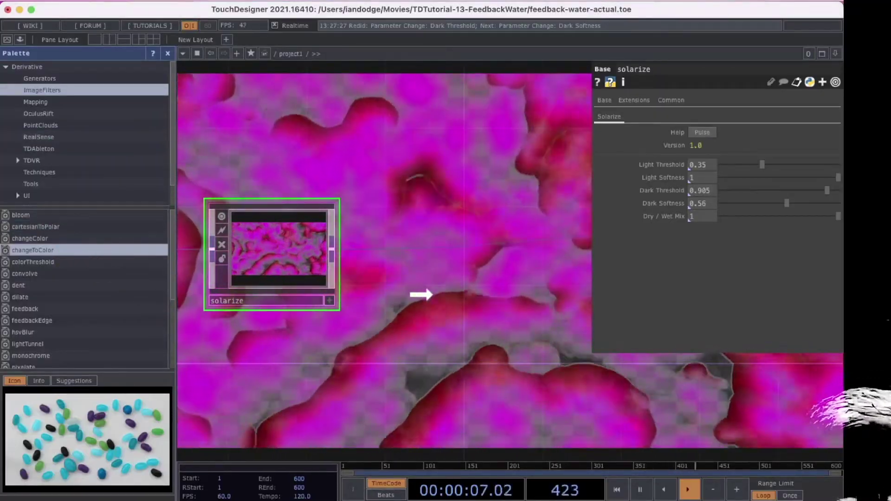
- Place the changeToColor component from the ImageFilters palette after solarize in the network
click(432, 294)
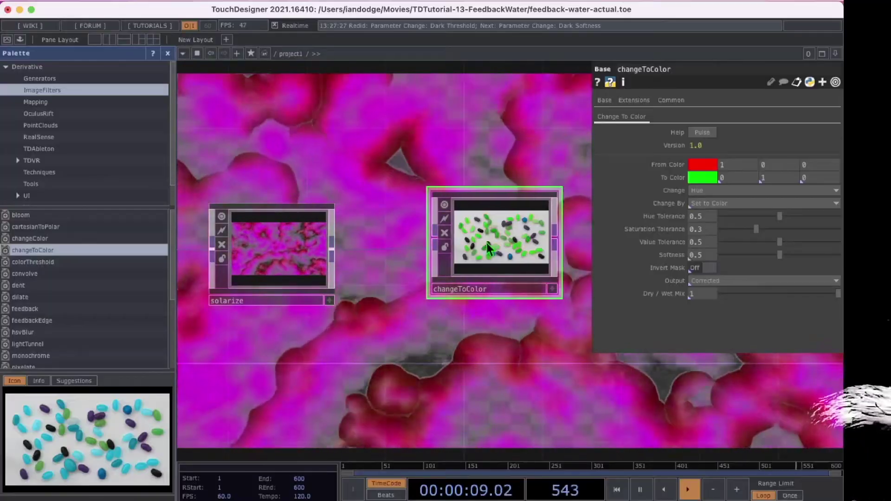
- Wire solarize's output into changeToColor and connect changeToColor's output to null1 in place of the direct link
drag(488, 248, 462, 318)
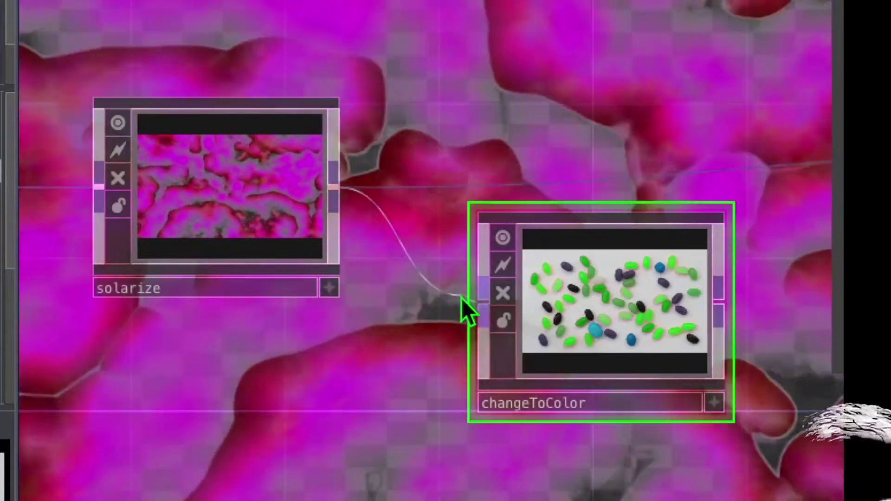
click(461, 299)
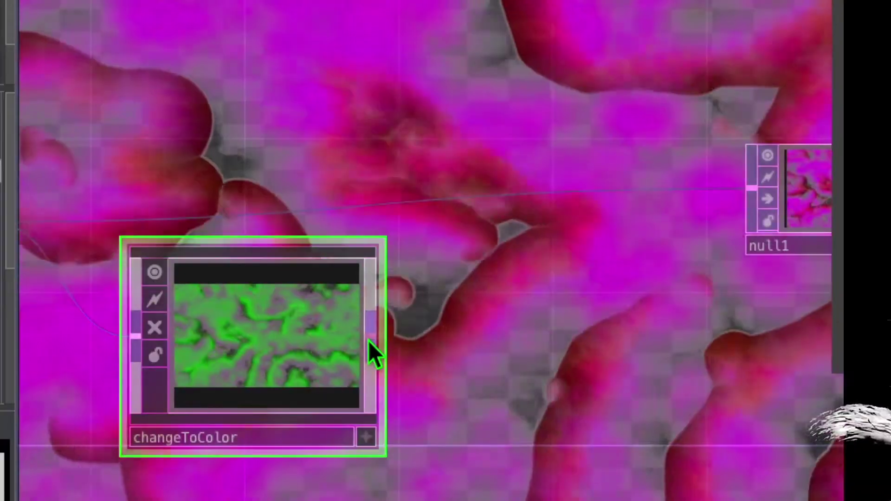
click(370, 341)
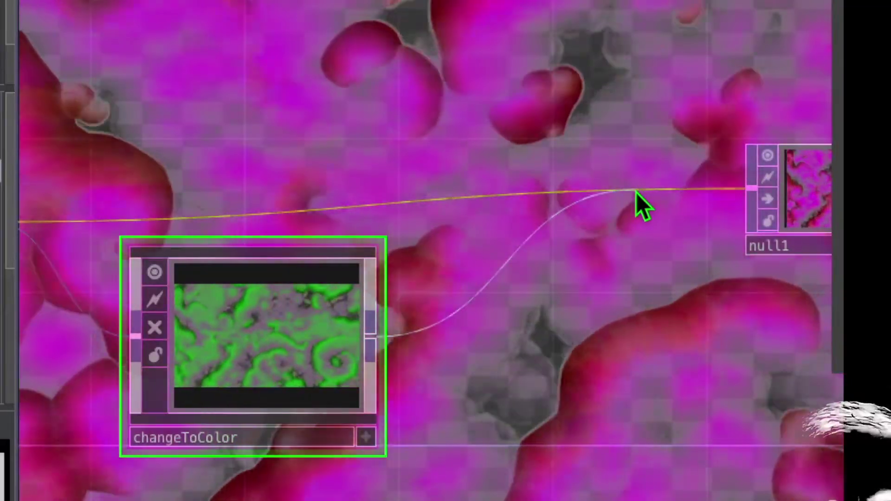
click(636, 193)
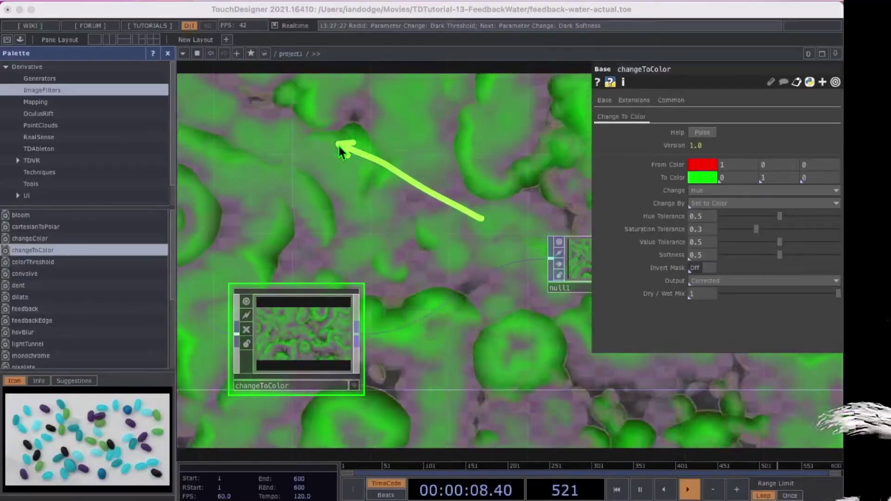
- Set changeToColor's To Color to light blue (0.498039, 0.866667, 1) and its Saturation Tolerance to 0.725
mouse_move(274, 344)
mouse_down()
mouse_move(352, 273)
mouse_move(502, 192)
mouse_move(555, 180)
mouse_move(657, 187)
mouse_up()
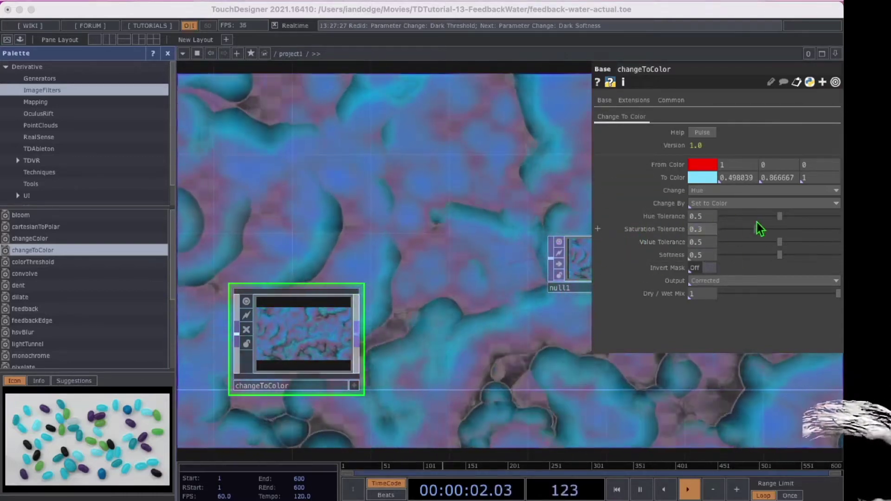
drag(768, 237, 811, 236)
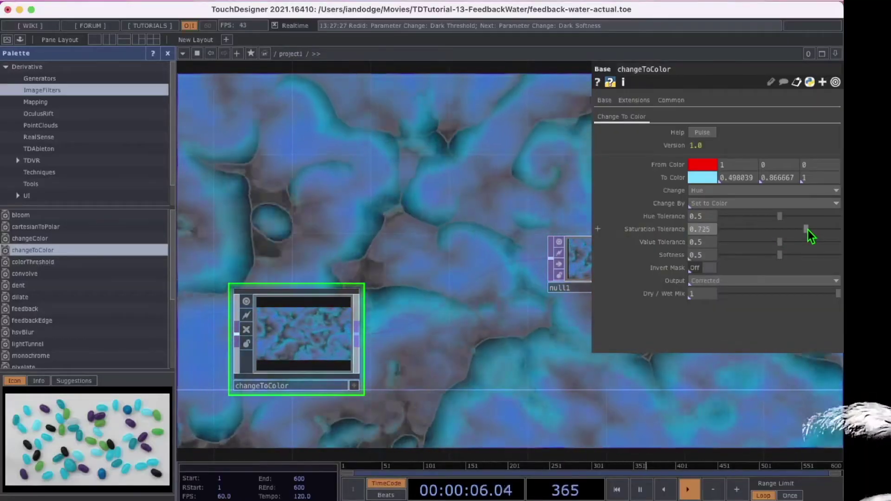
- Insert an Edge TOP on the wire between feedbackEdge and solarize, with Strength 10 and Comp Over Input on
drag(512, 146, 358, 155)
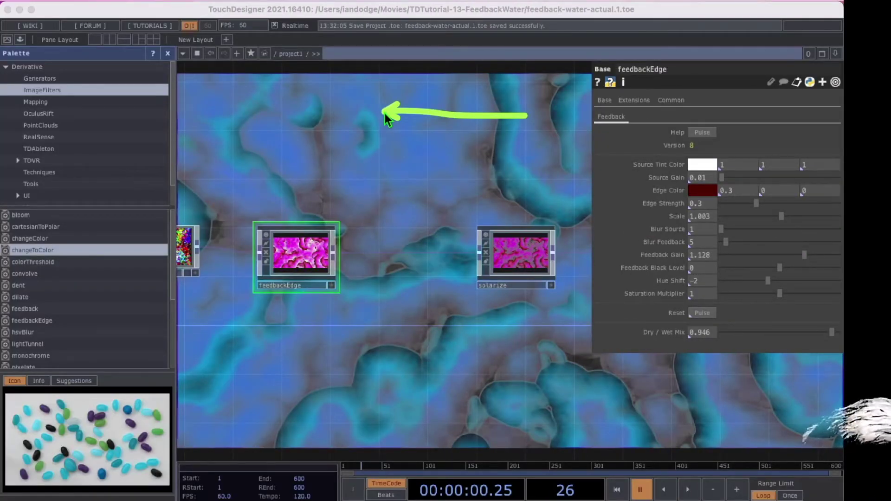
drag(385, 113, 394, 207)
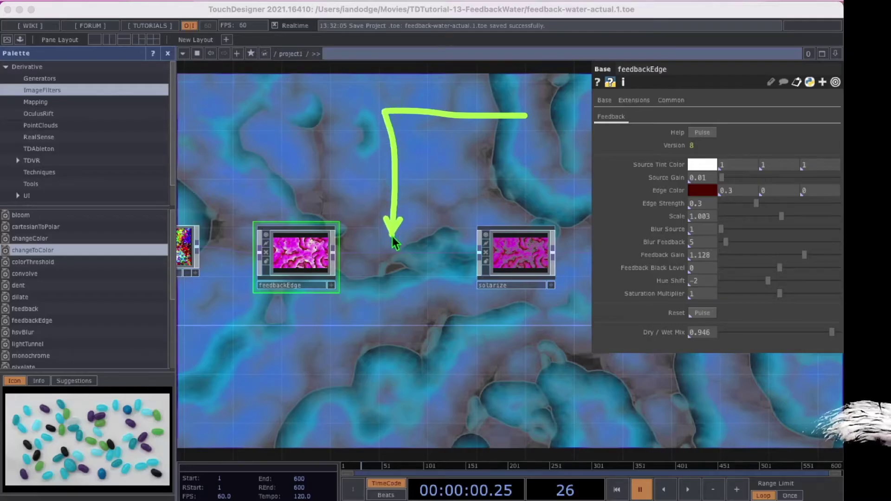
drag(392, 245, 345, 256)
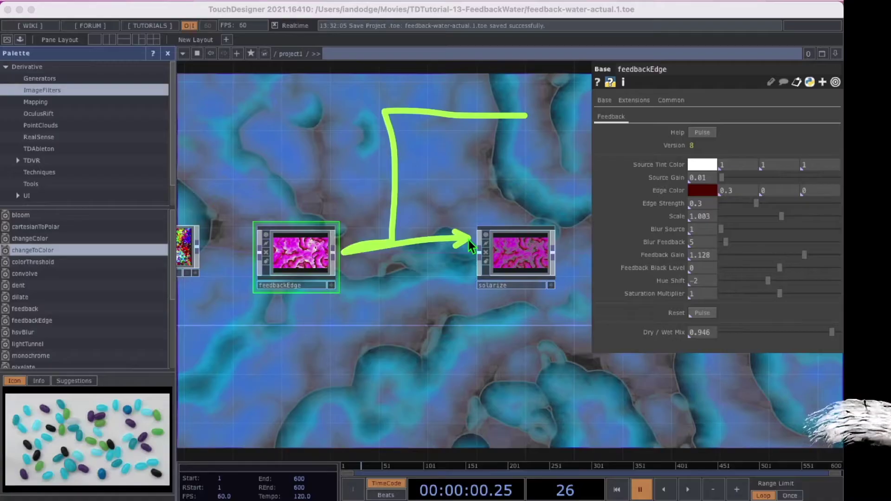
drag(401, 324, 408, 256)
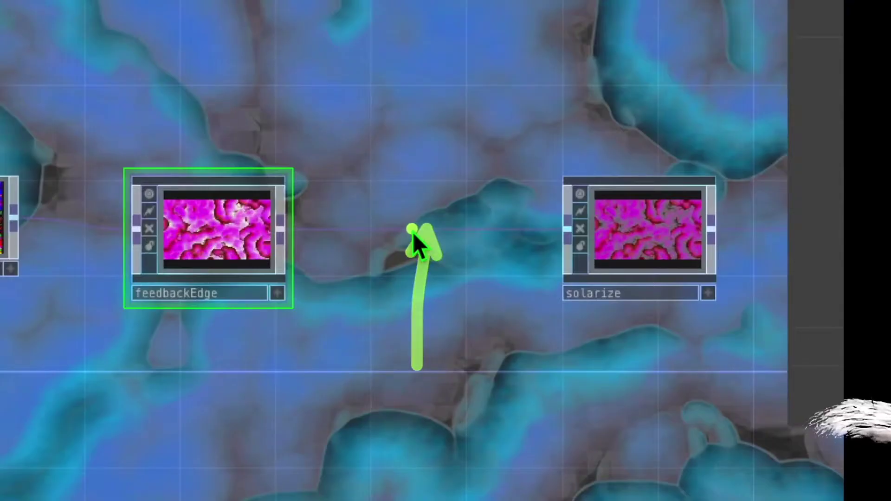
click(412, 230)
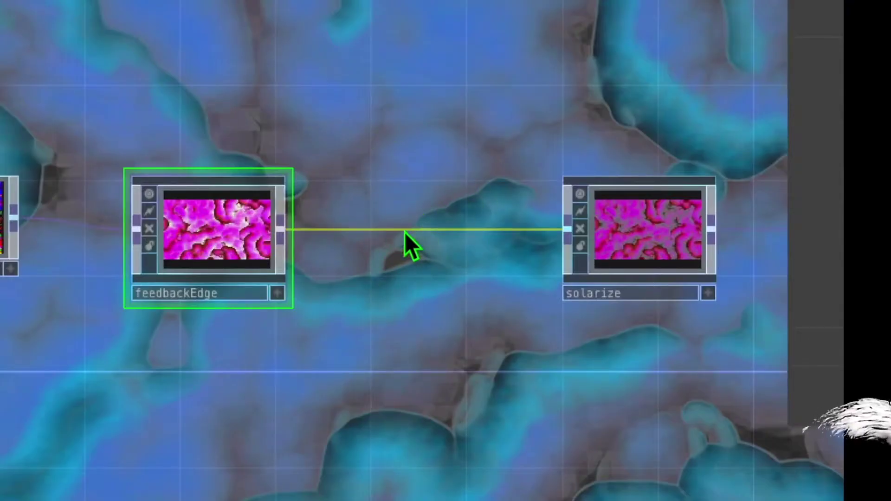
right_click(404, 232)
click(446, 205)
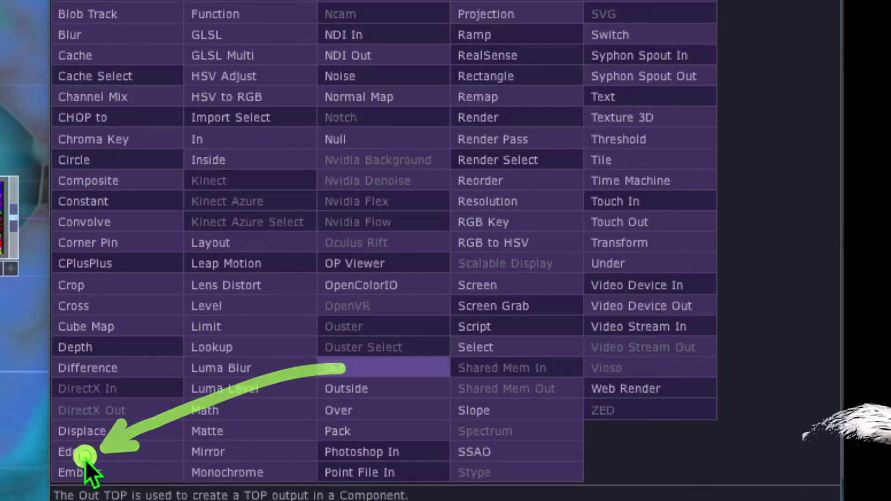
click(88, 456)
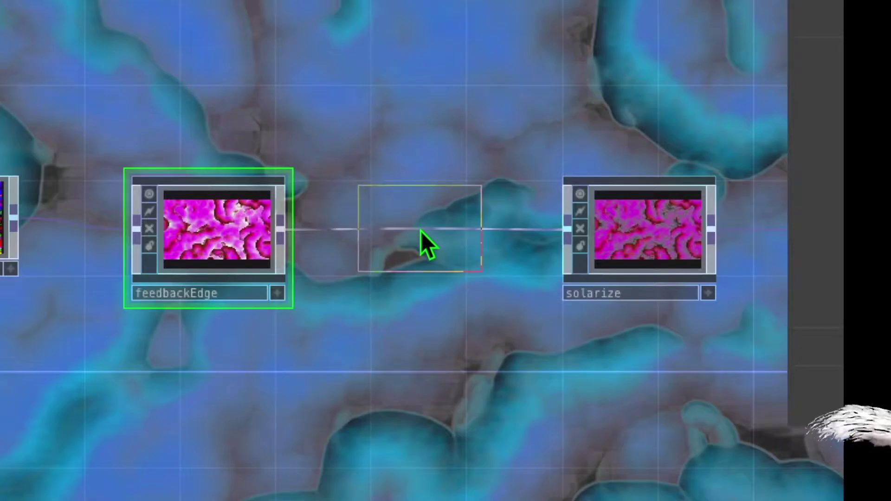
click(421, 233)
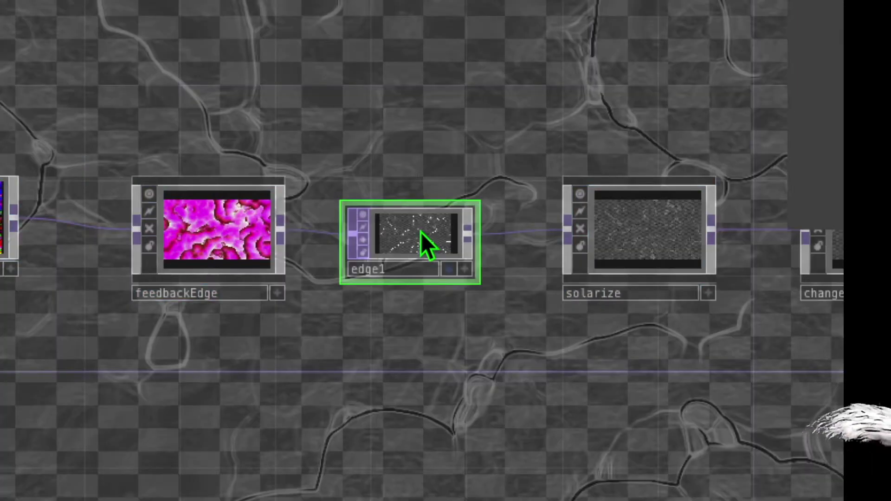
key(p)
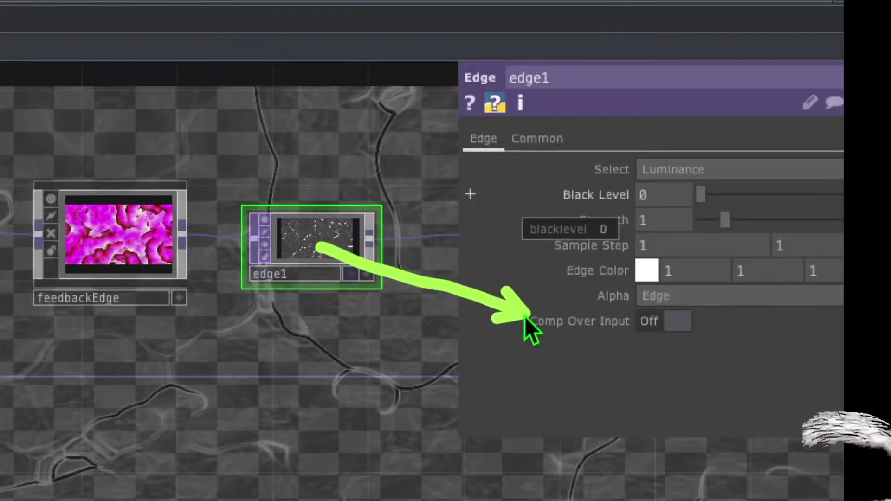
click(661, 325)
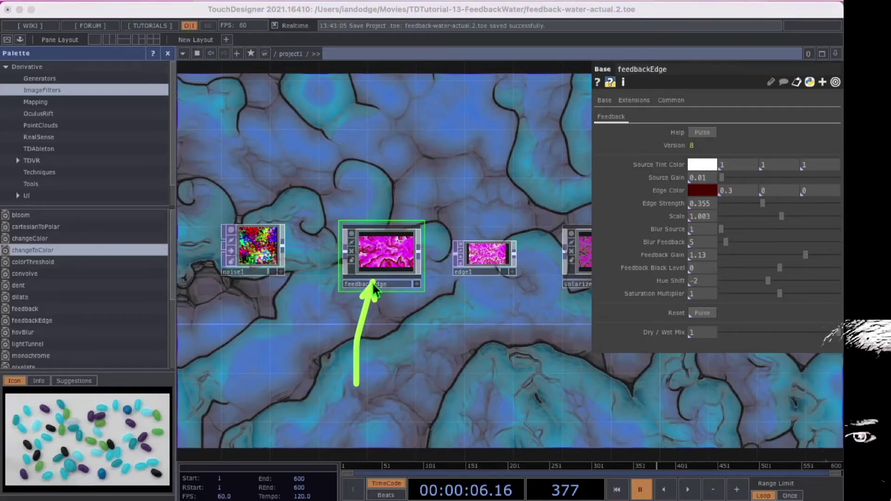
- Set feedbackEdge's Edge Color to 0.5, 0, 0.27 and edge1's Edge Color to black
drag(565, 194, 649, 190)
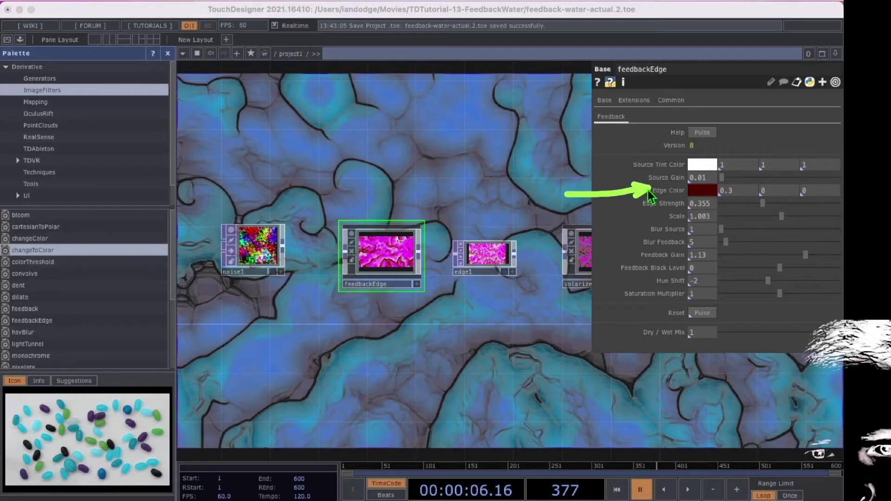
click(737, 193)
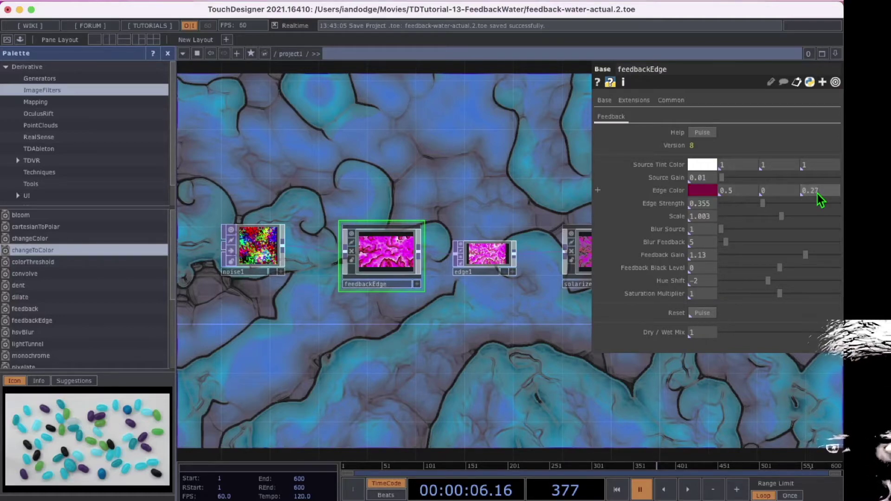
click(485, 258)
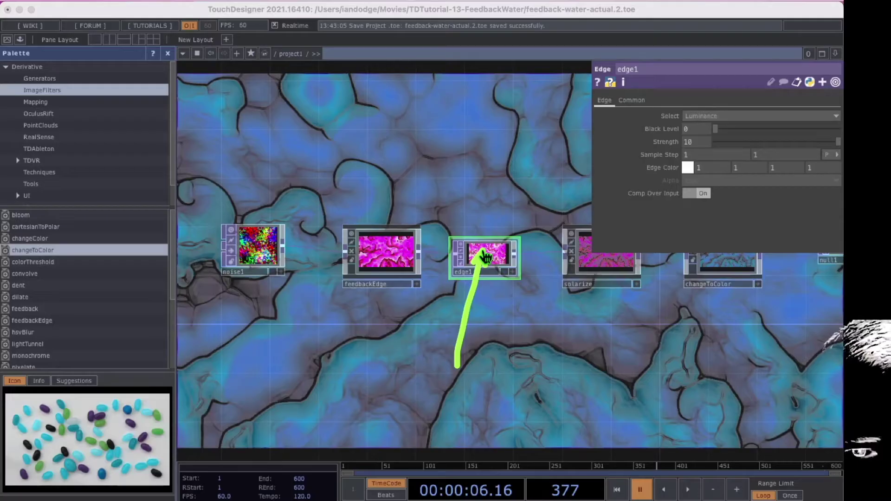
drag(527, 168, 642, 168)
click(690, 170)
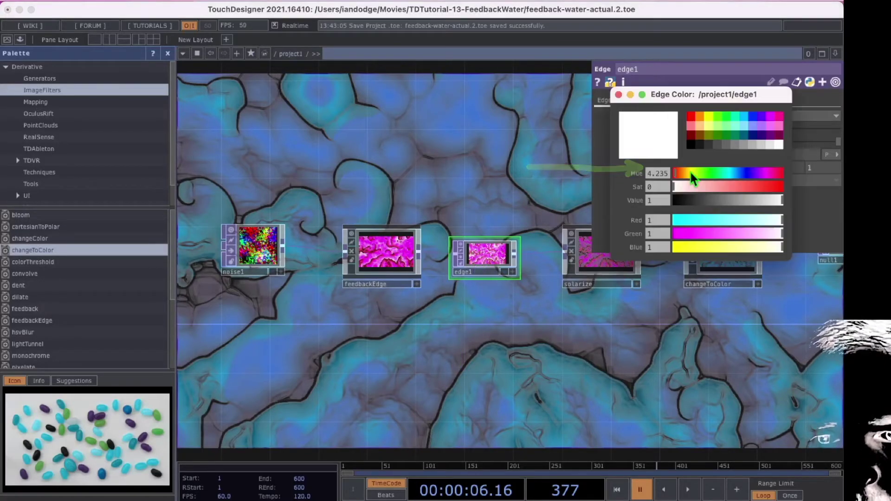
click(693, 145)
- Adjust feedbackEdge's Dry / Wet Mix
drag(411, 376, 420, 228)
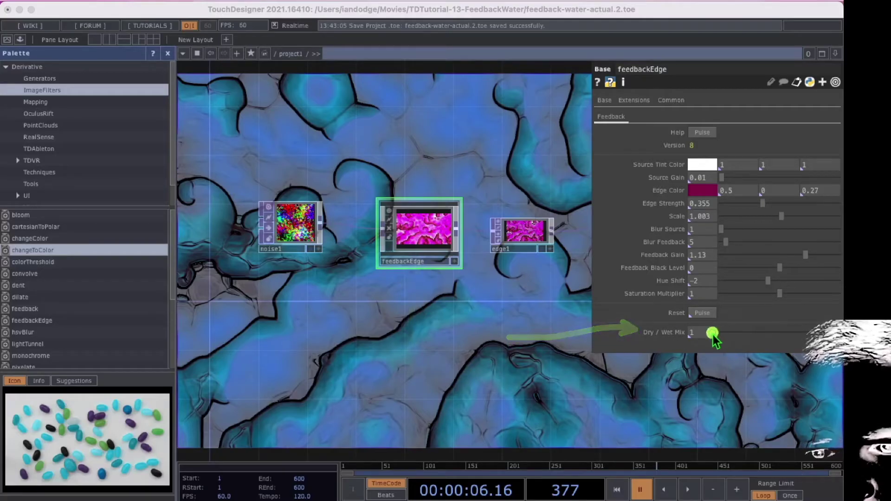
drag(701, 333, 698, 332)
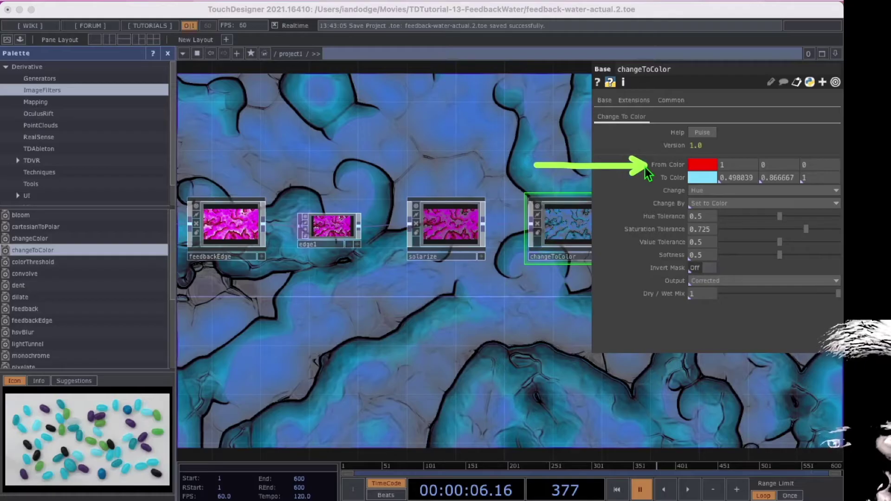
- Set changeToColor's From Color to 0.5, 0, 0.27
click(744, 166)
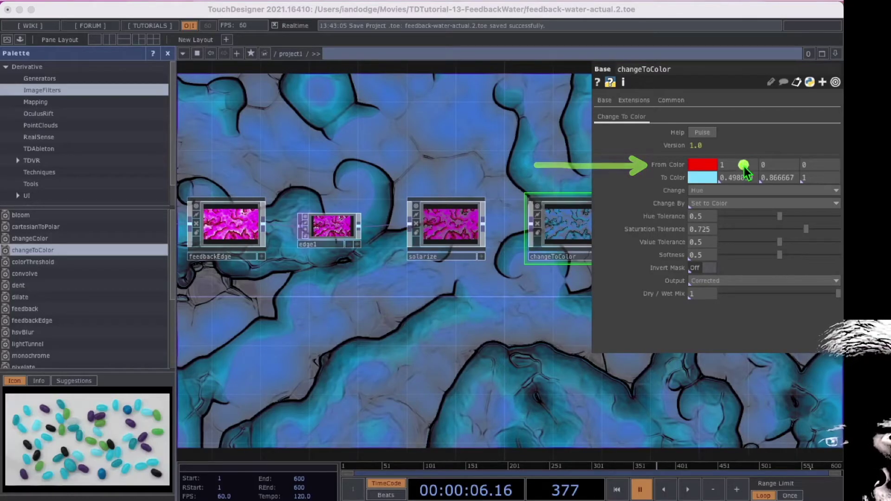
text(.5)
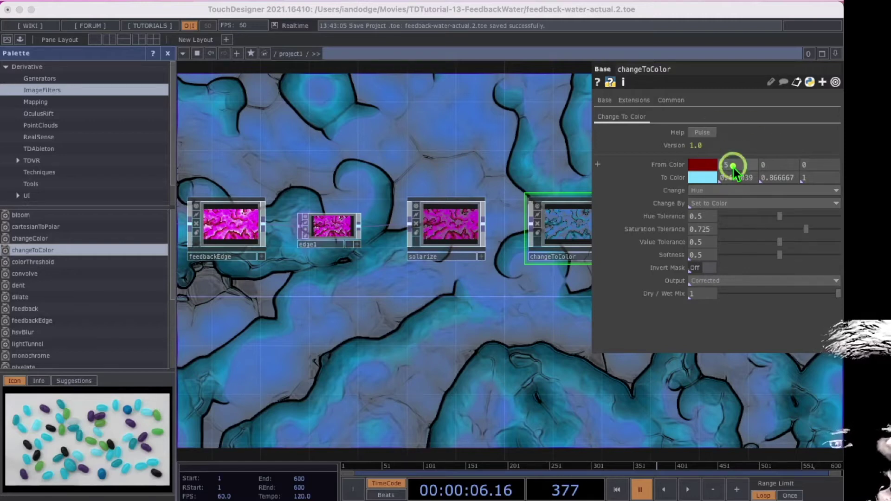
click(773, 166)
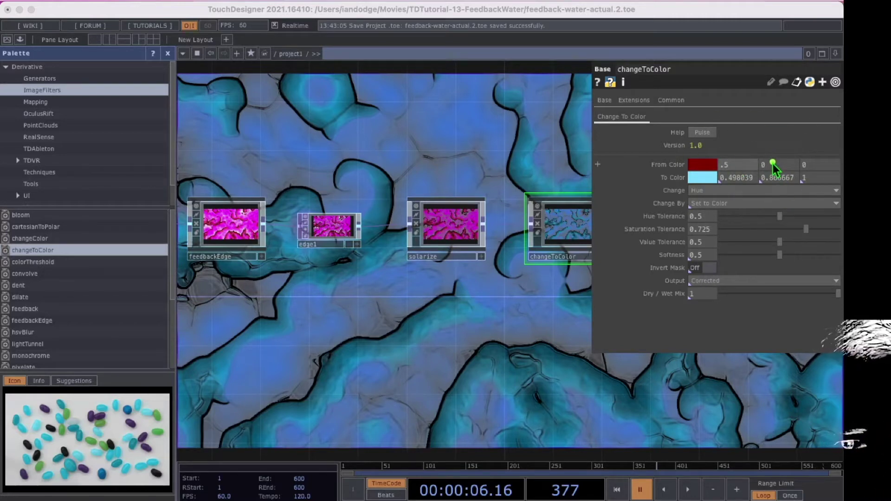
click(812, 165)
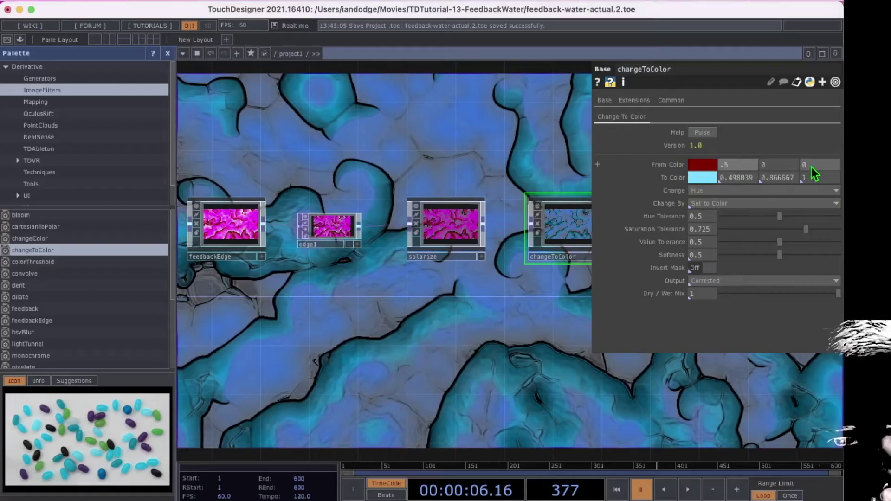
key(Return)
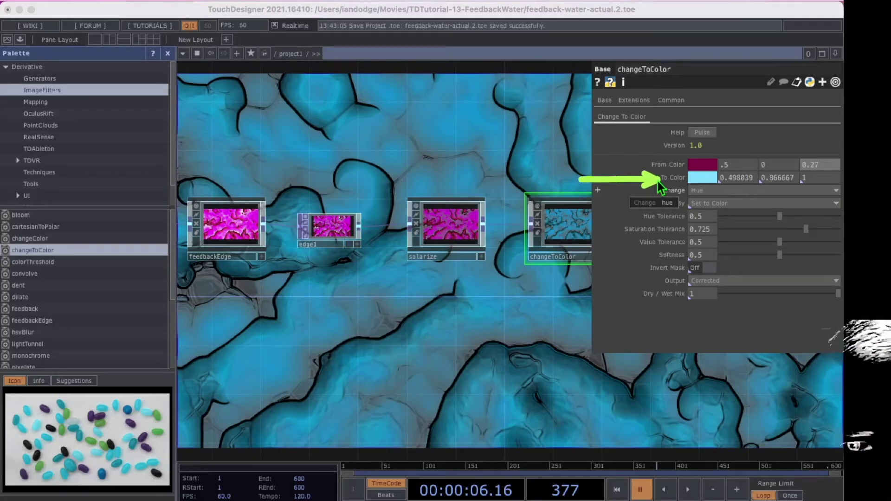
- Set changeToColor's To Color to 0.5, 0.8, 0.8
click(735, 184)
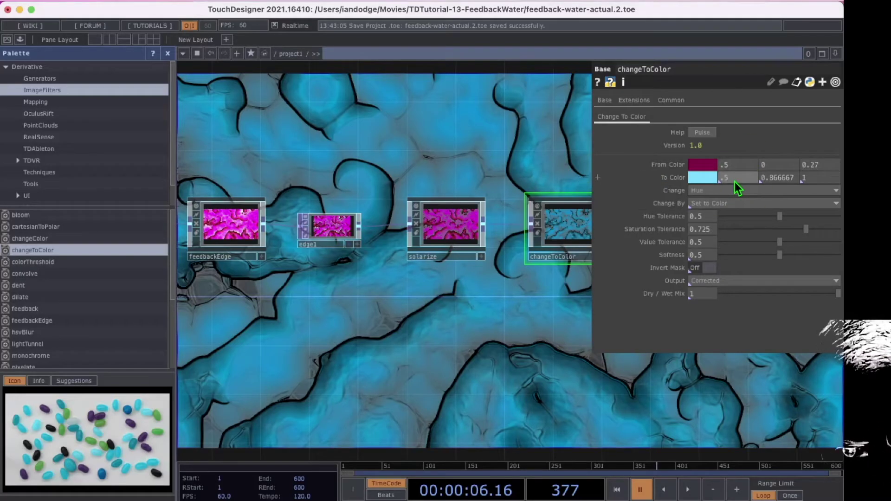
click(772, 179)
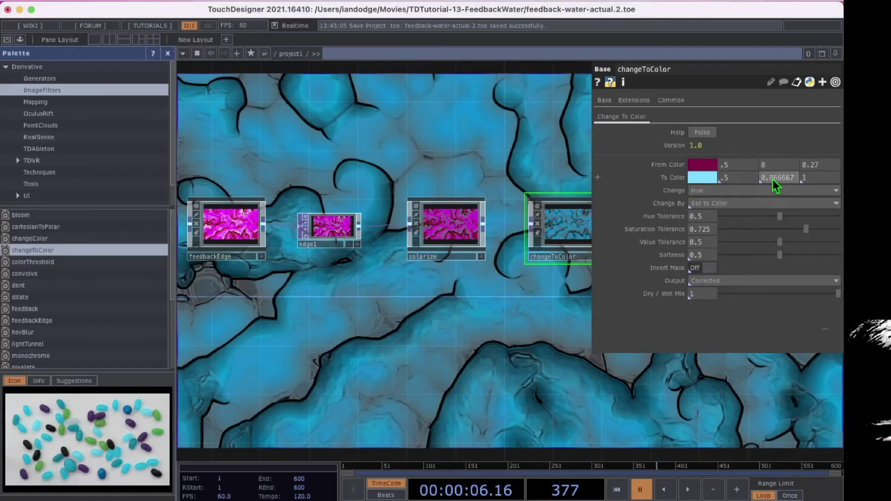
text(.8)
click(813, 178)
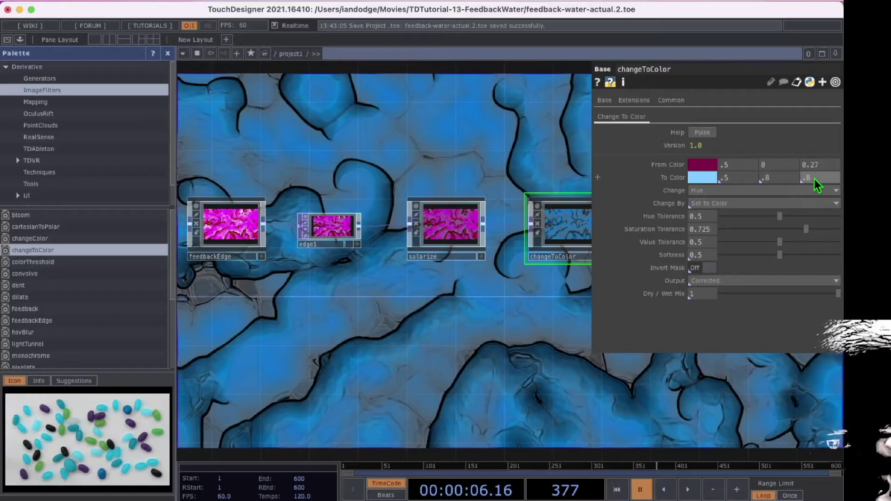
text(.8)
key(Return)
- Close the Palette and show noise1's parameters
drag(548, 125, 346, 137)
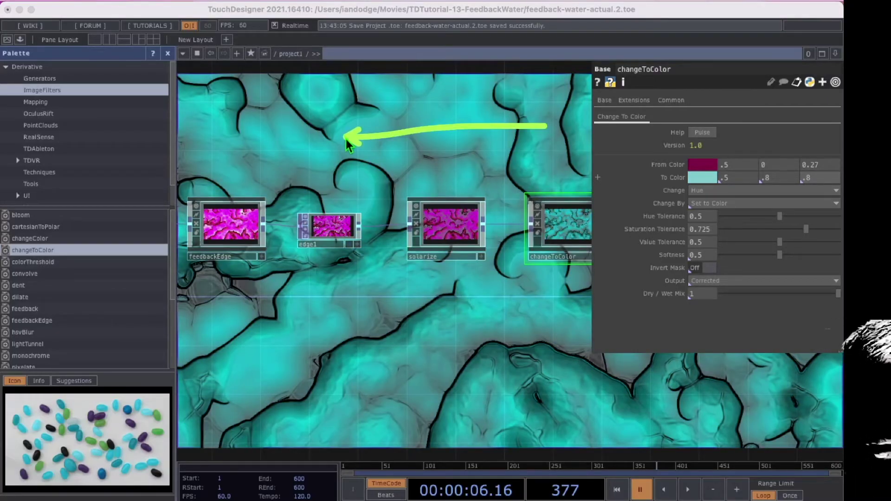
drag(62, 212, 547, 214)
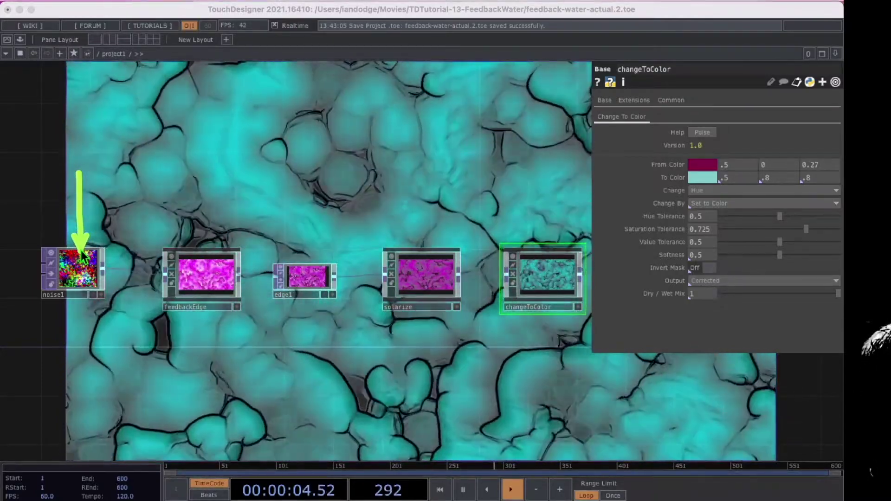
click(81, 255)
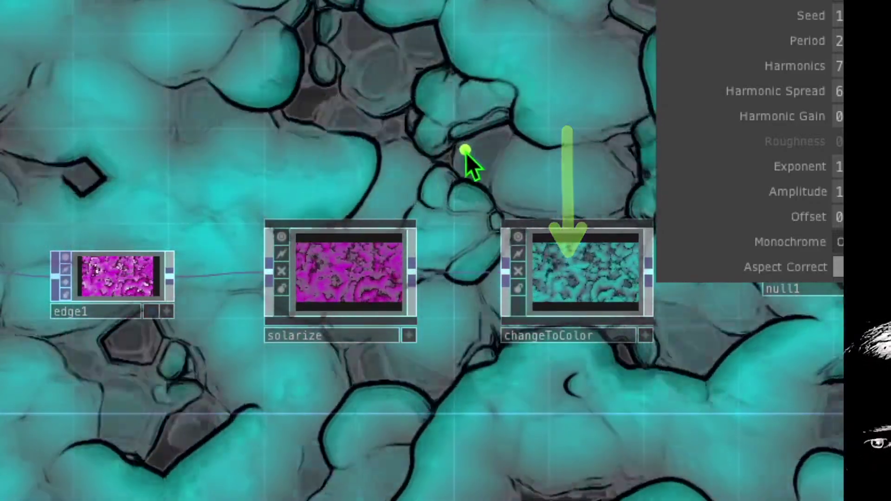
mouse_move(465, 145)
mouse_down()
mouse_move(429, 208)
mouse_move(496, 215)
mouse_up()
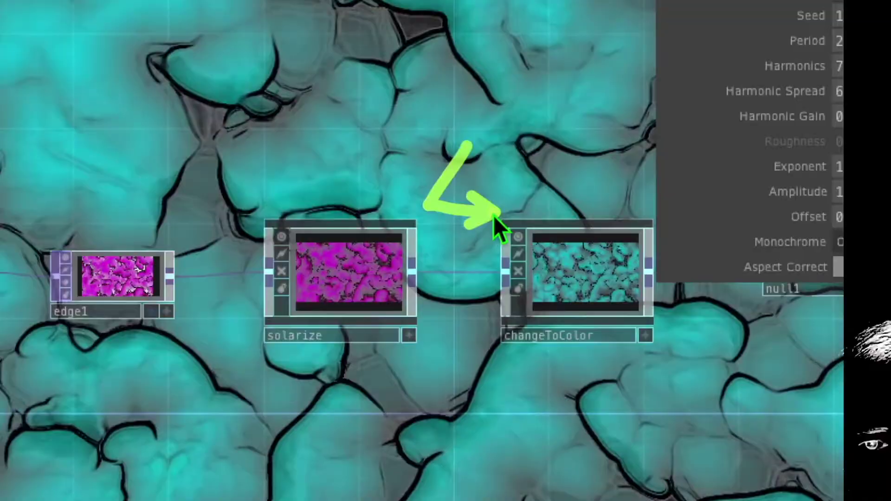
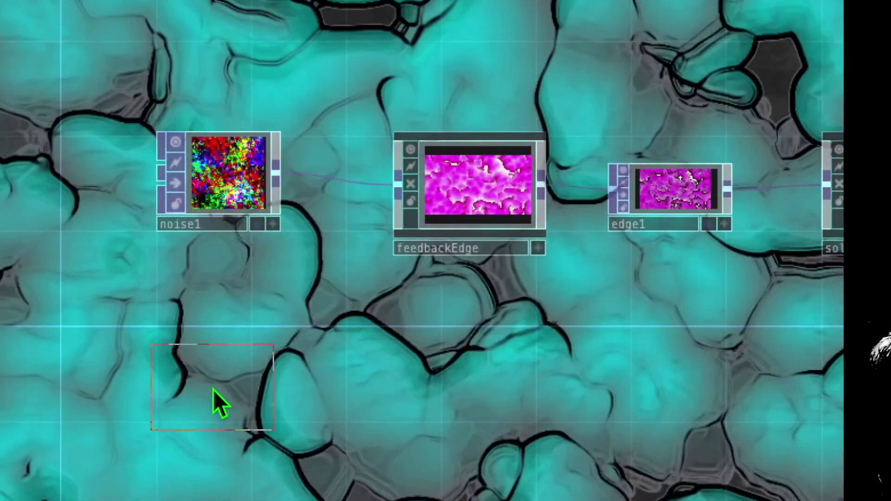
- Place a Sphere SOP below noise1 and connect its output to a new Geometry COMP below null1
click(212, 386)
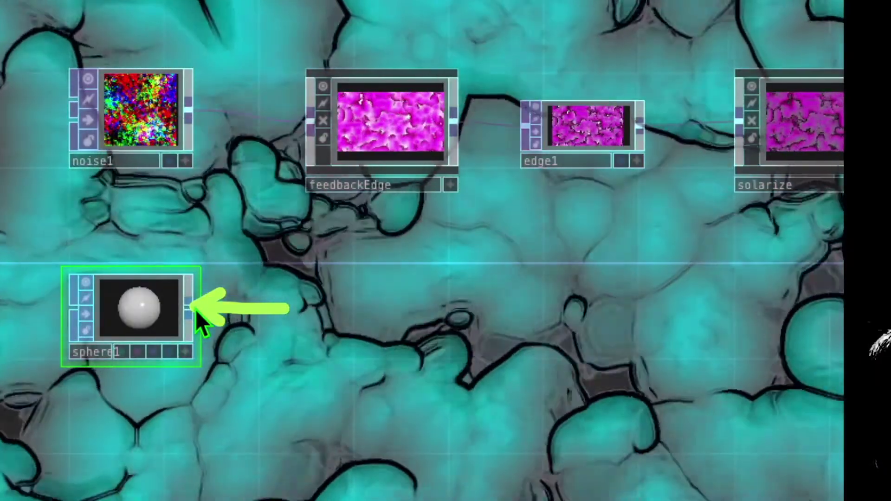
right_click(195, 309)
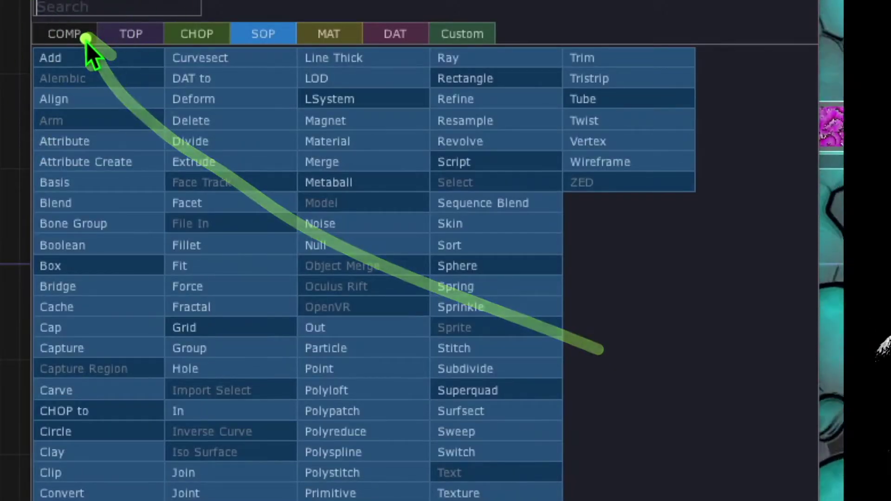
click(86, 42)
click(93, 229)
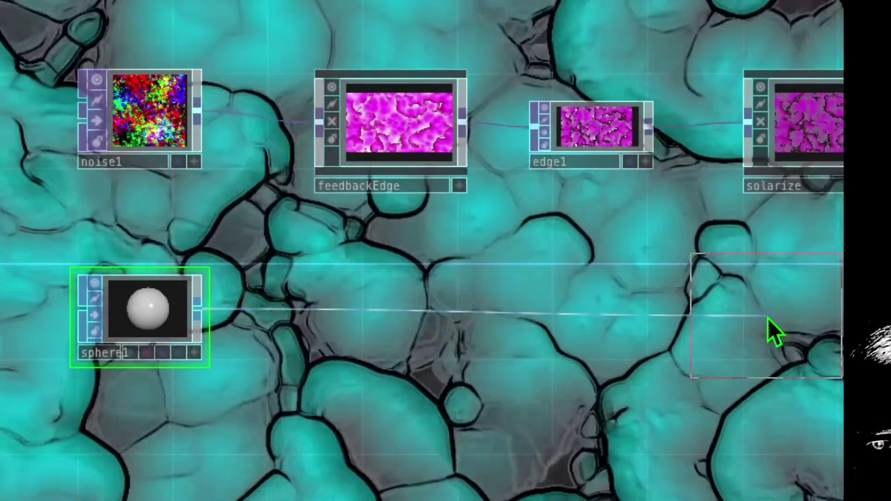
click(768, 319)
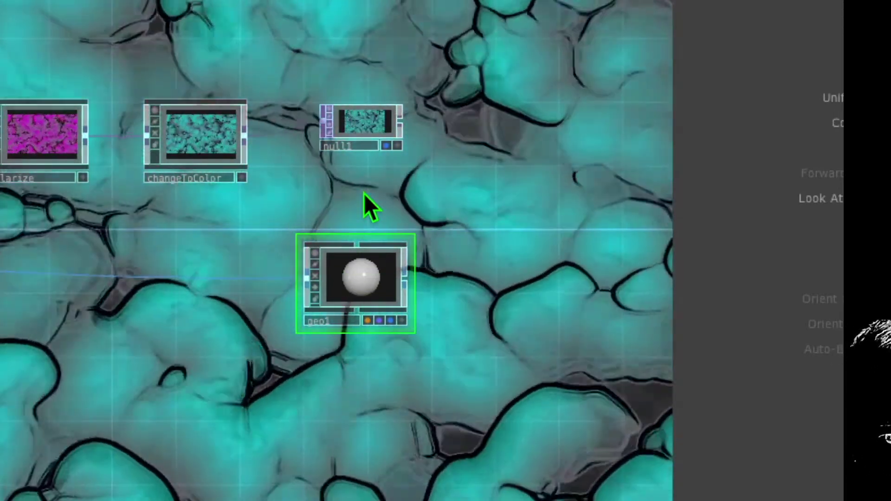
- Place a Phong MAT between null1 and geo1
key(Tab)
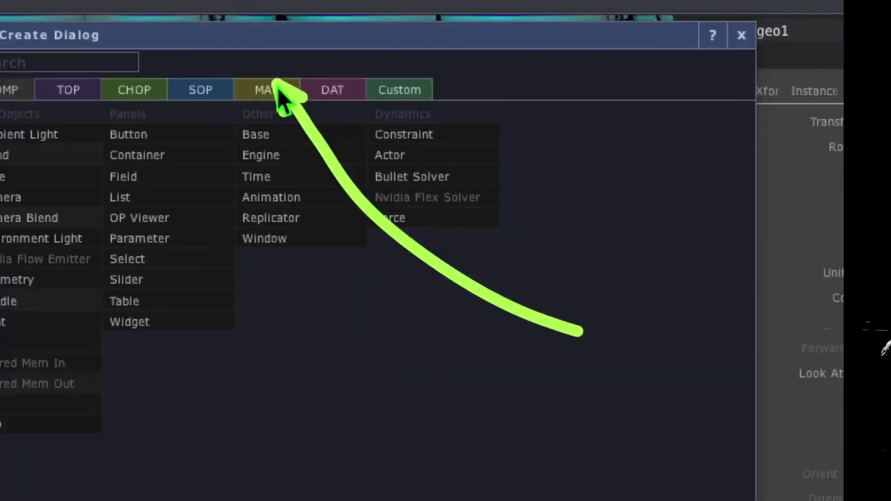
click(261, 86)
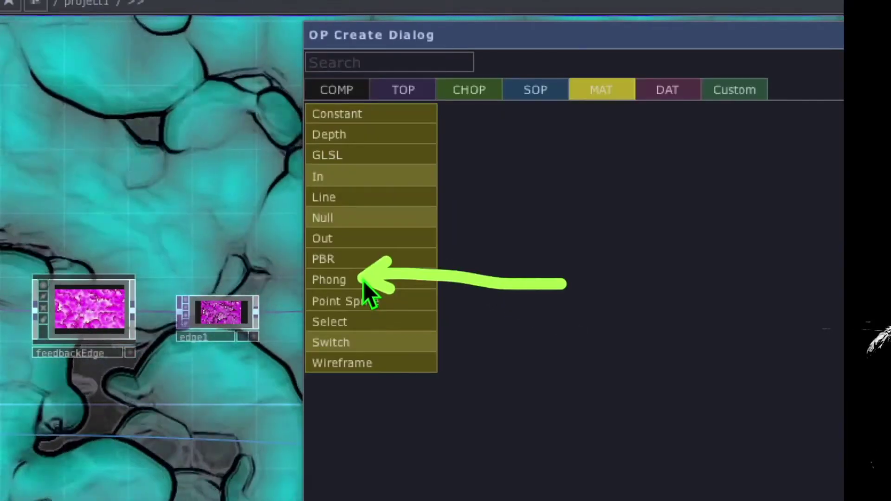
click(363, 281)
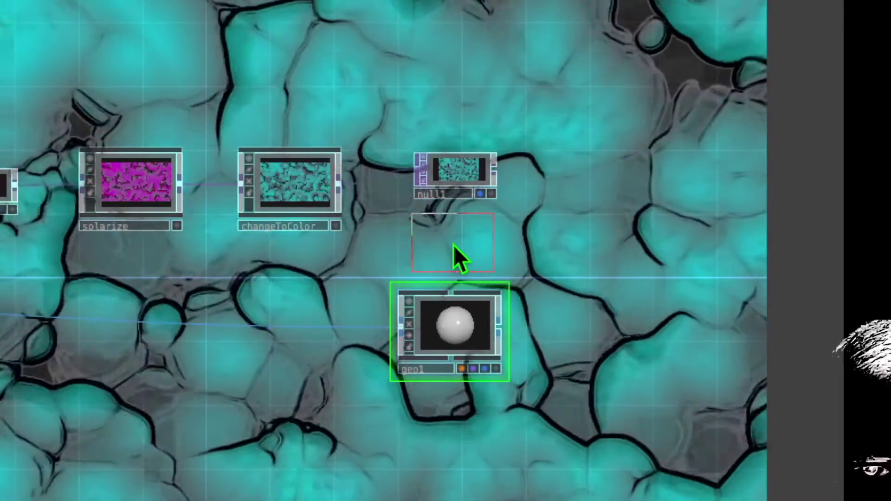
click(453, 246)
- Assign null1 as the Color Map of phong1
drag(453, 244, 456, 258)
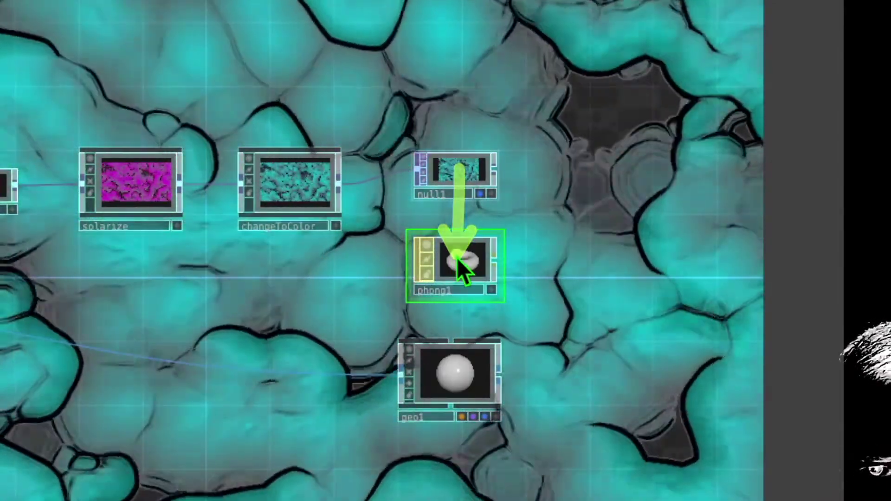
drag(459, 268, 458, 193)
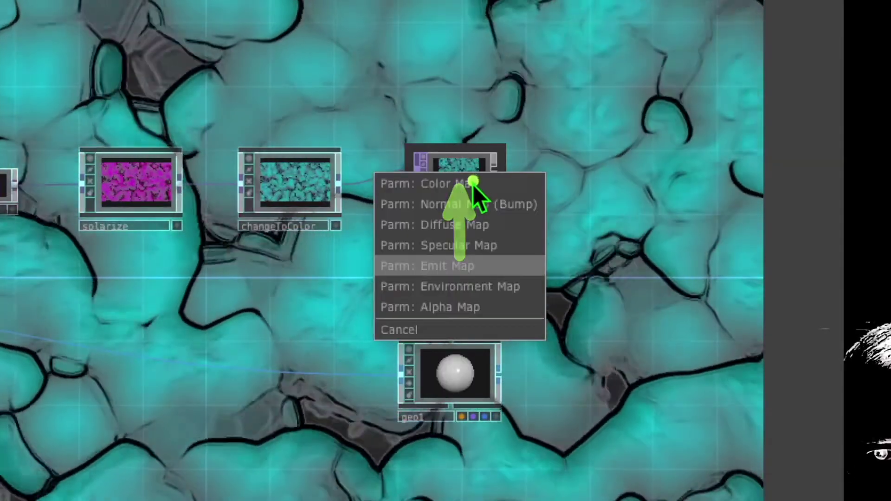
click(466, 183)
- Assign phong1 as the Material of geo1
scroll(464, 262, up, 3)
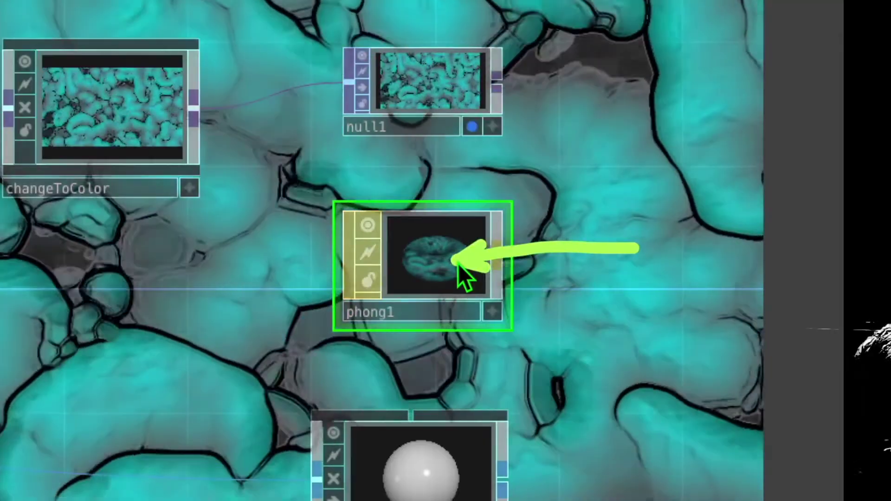
middle_drag(458, 265, 469, 145)
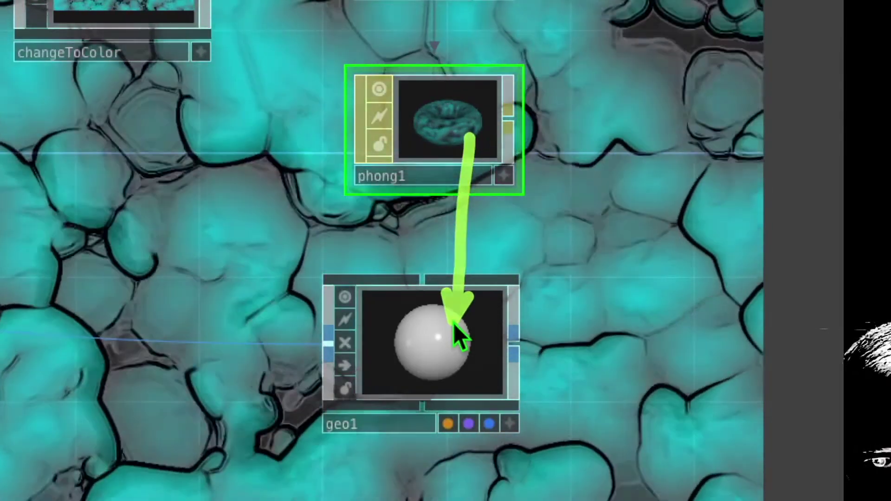
drag(453, 322, 452, 323)
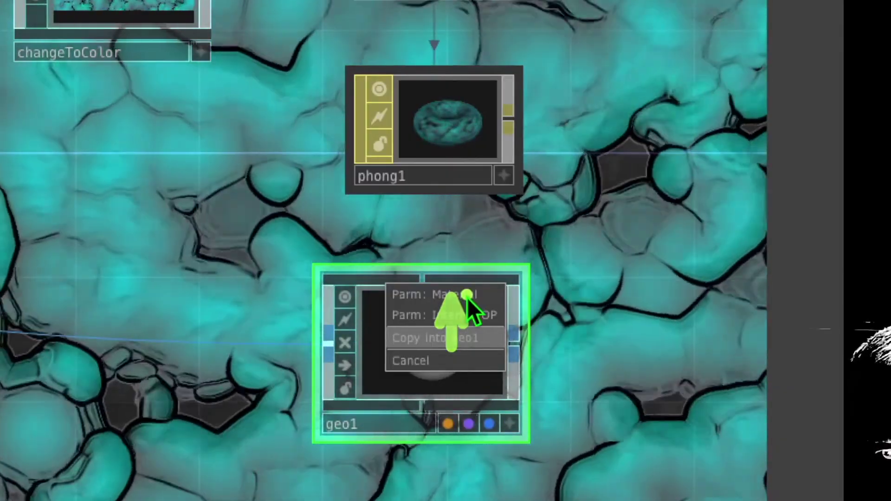
click(466, 297)
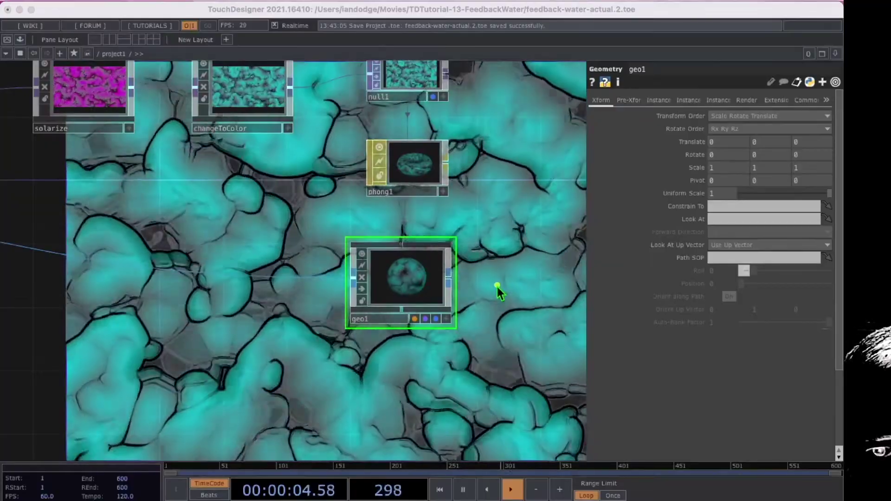
click(497, 286)
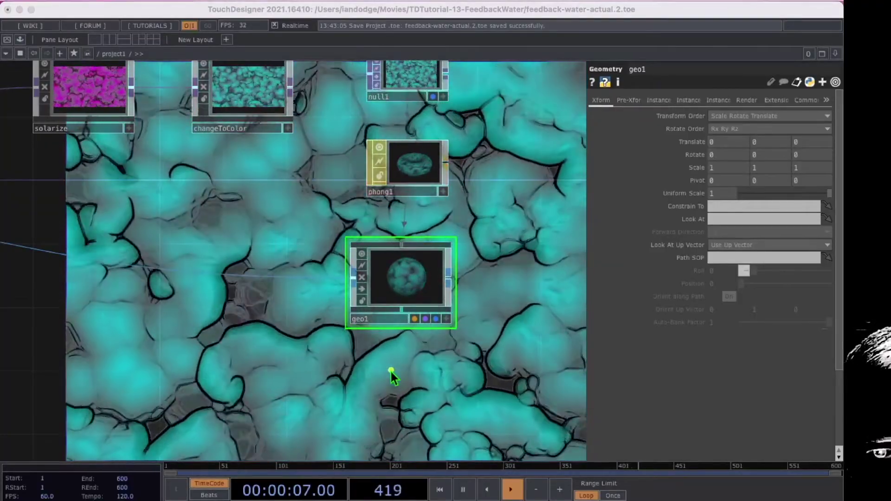
click(503, 371)
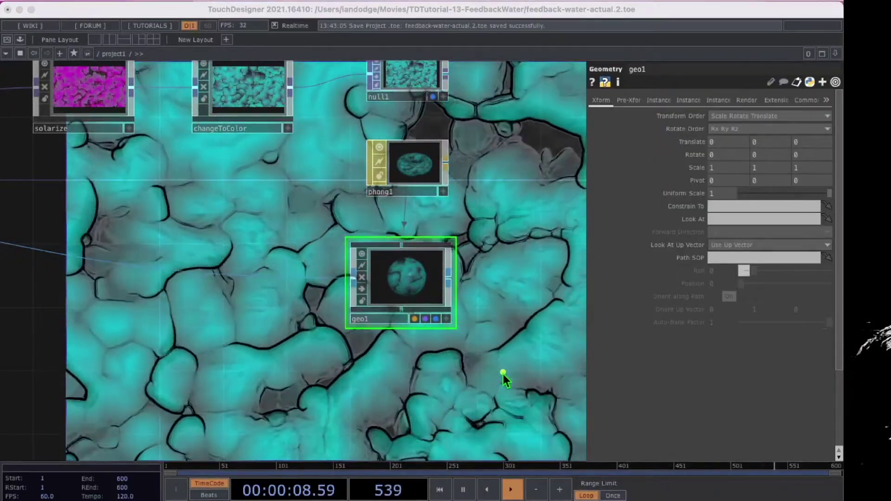
click(409, 281)
drag(410, 283, 504, 369)
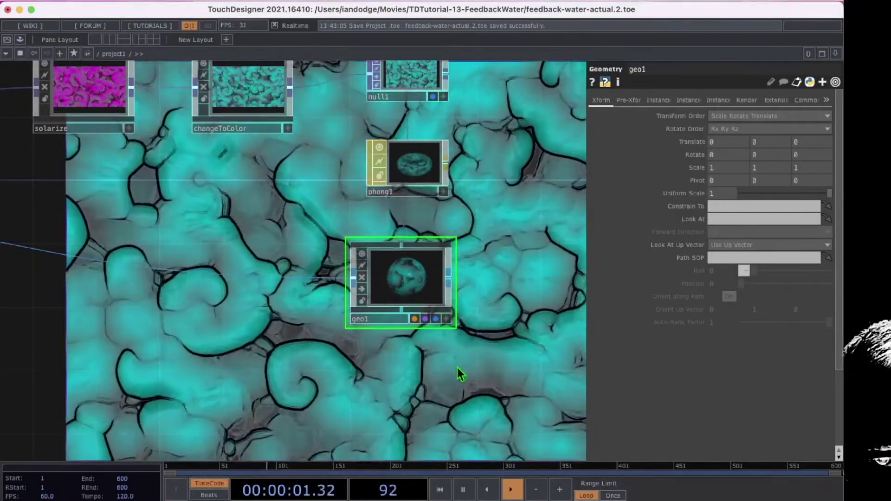
- Add a Camera COMP below geo1 and a Light COMP to the right of geo1
key(Tab)
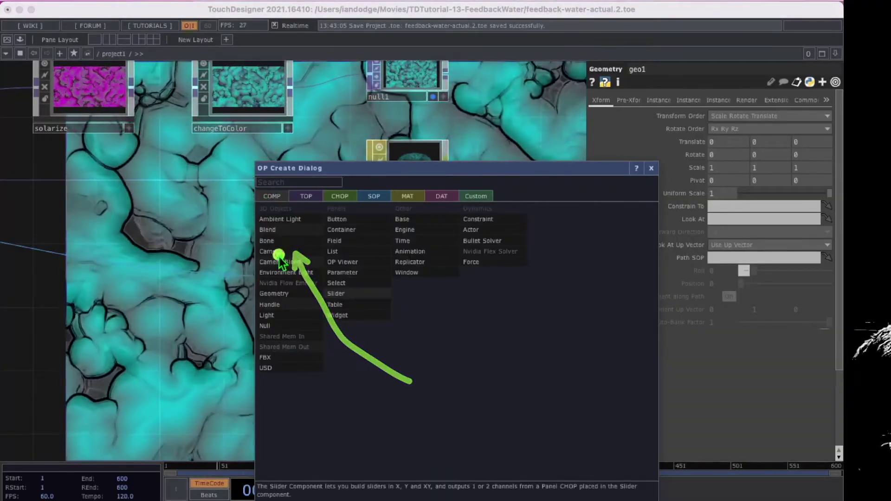
click(278, 253)
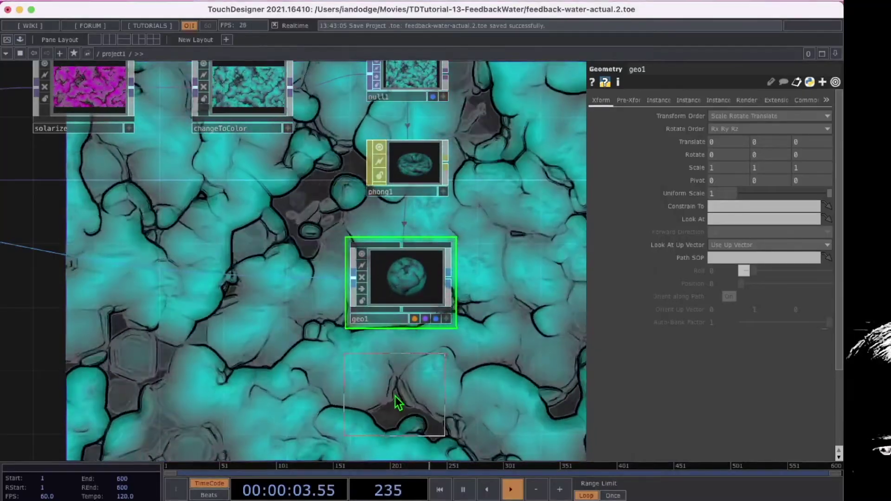
click(394, 402)
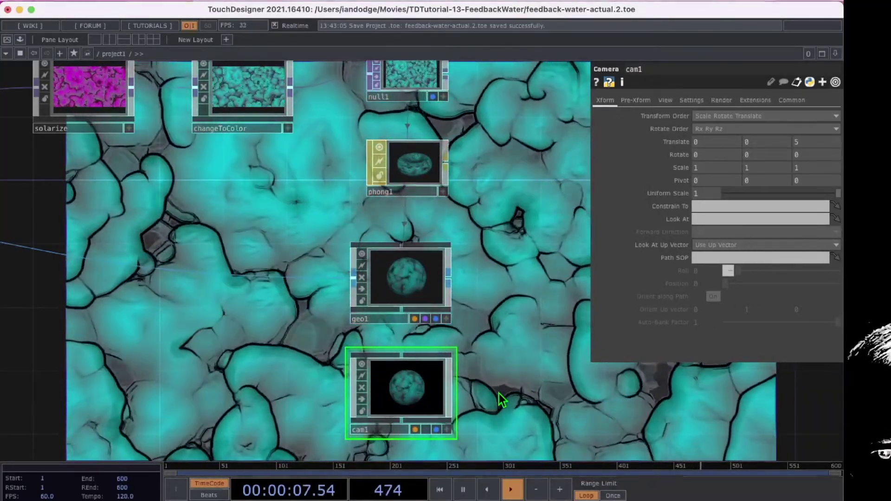
key(Tab)
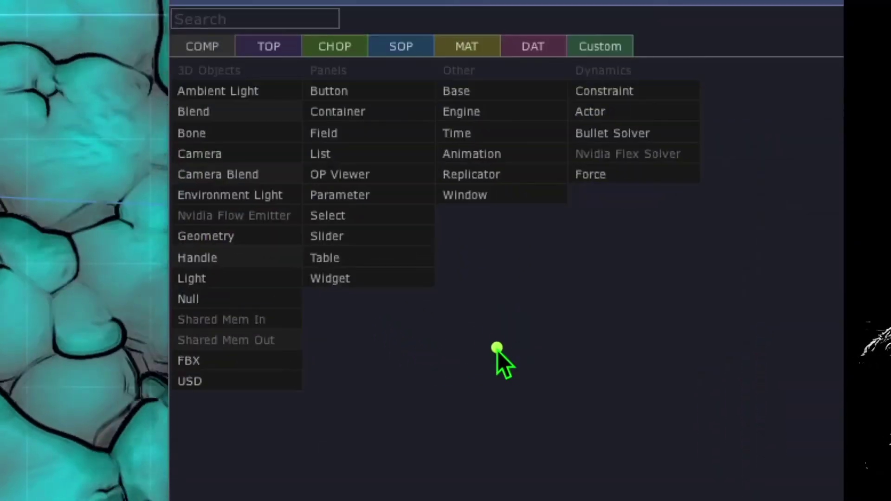
click(228, 282)
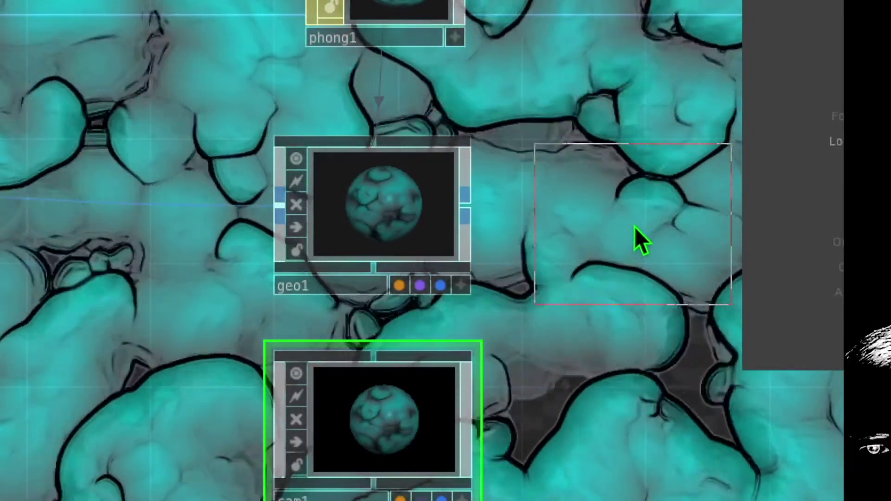
click(636, 229)
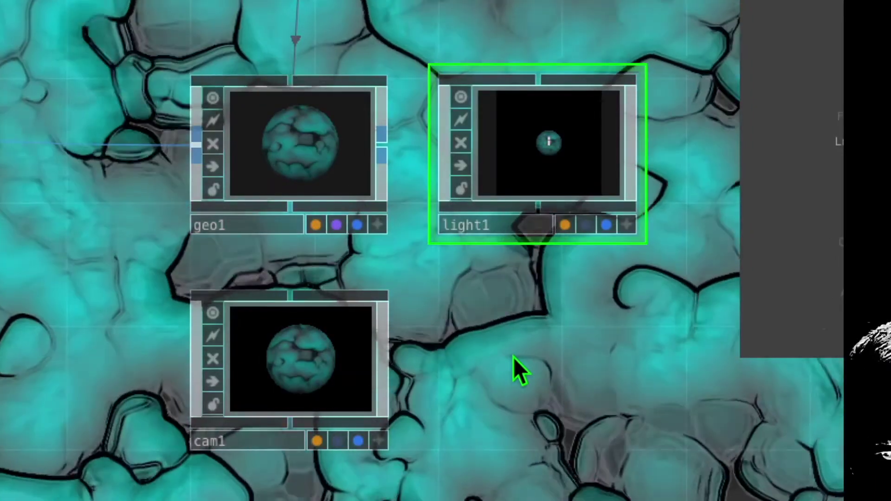
- Place a Render TOP beside cam1 below light1 and show it as the network background instead of null1
key(Tab)
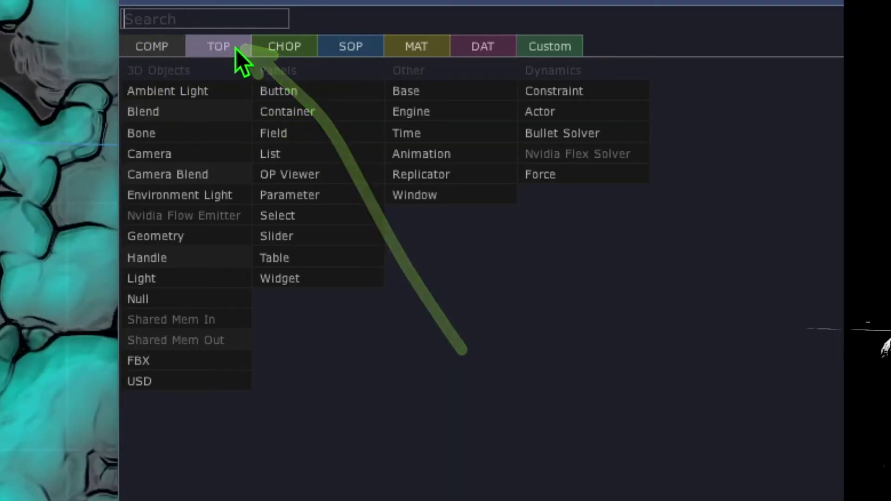
click(235, 49)
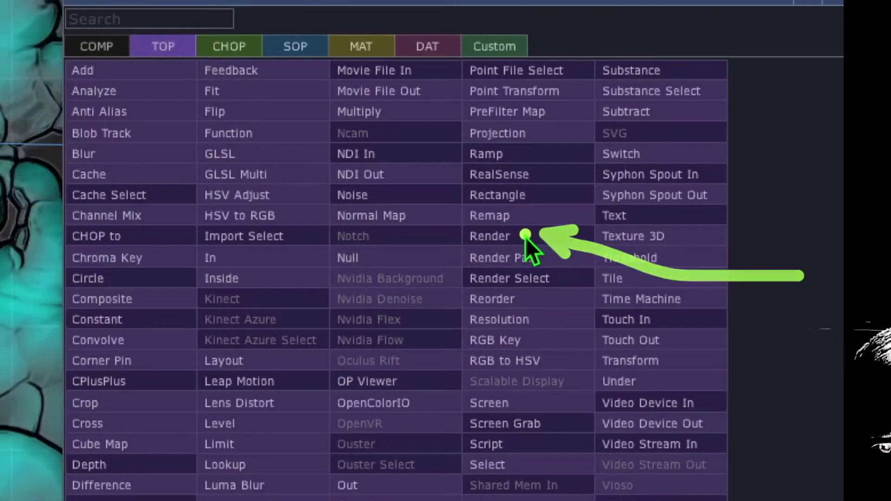
click(525, 237)
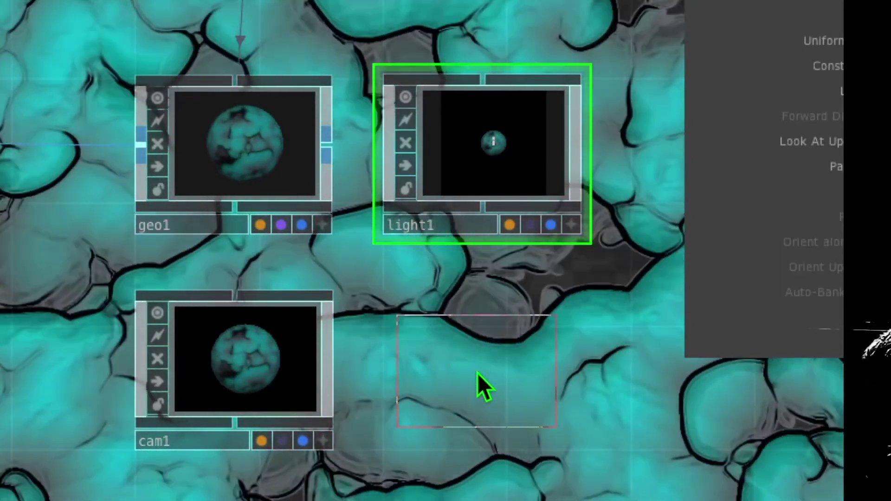
click(478, 373)
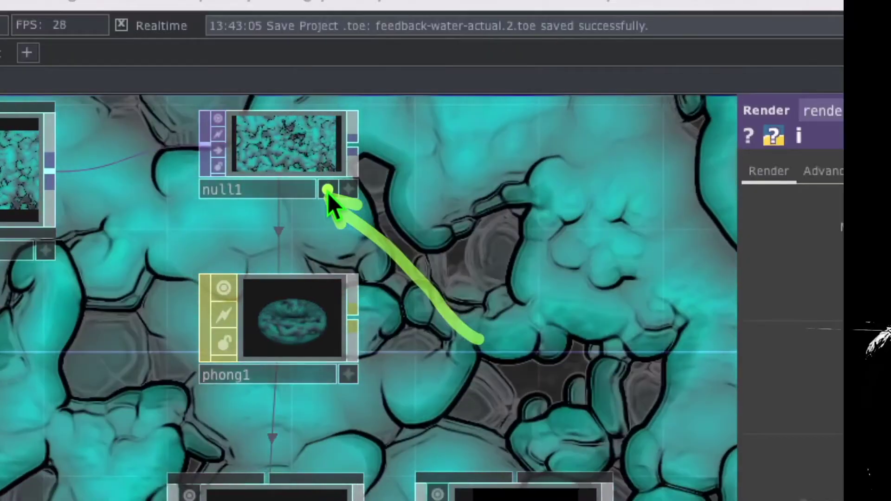
click(328, 190)
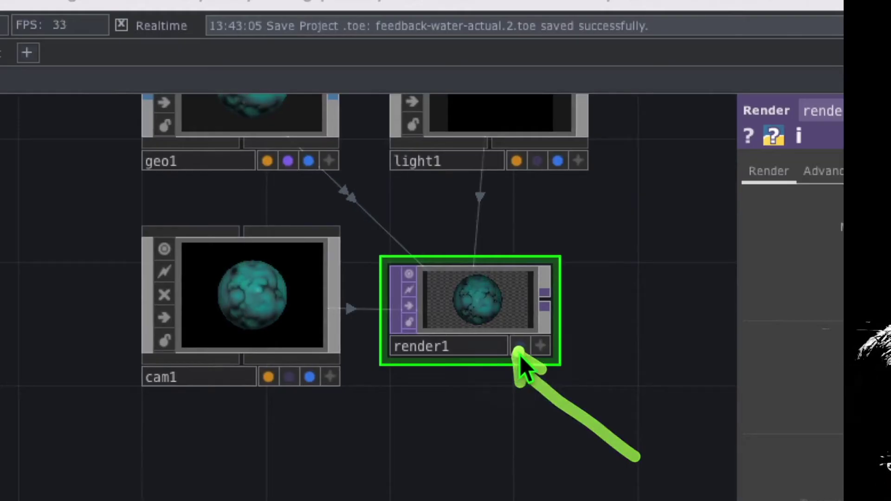
click(520, 350)
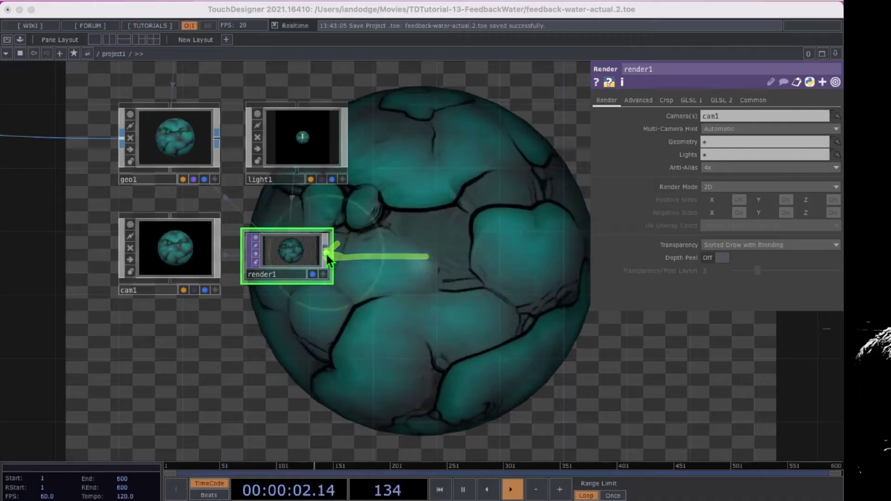
- Append a Transform TOP to the output of render1
click(326, 253)
click(326, 254)
right_click(326, 253)
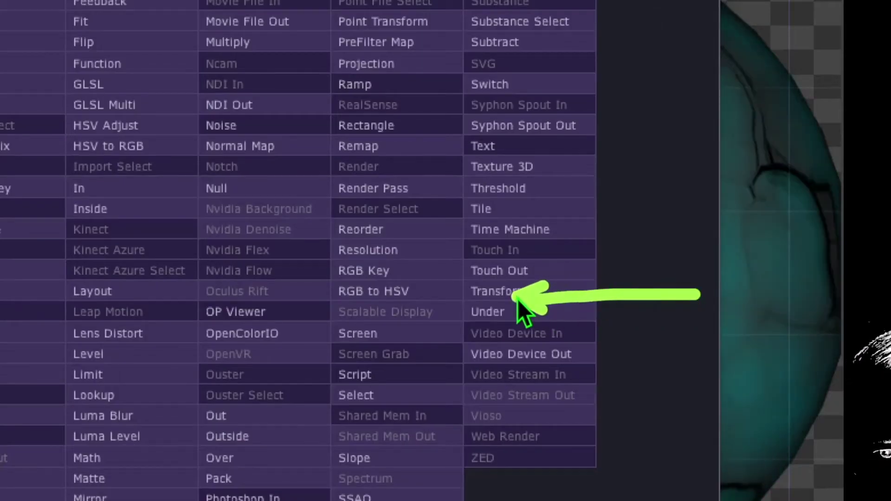
click(500, 294)
click(590, 263)
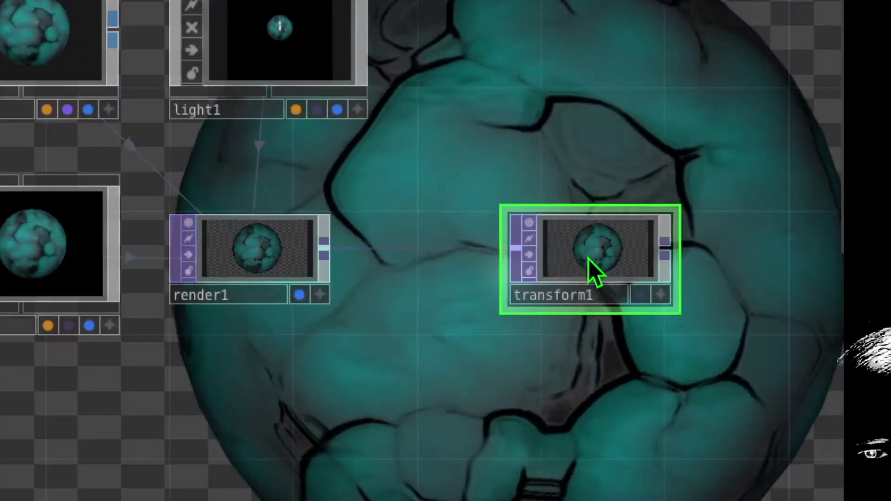
- Set transform1's Background Color alpha to 1 and show transform1 as the network background instead of render1
key(p)
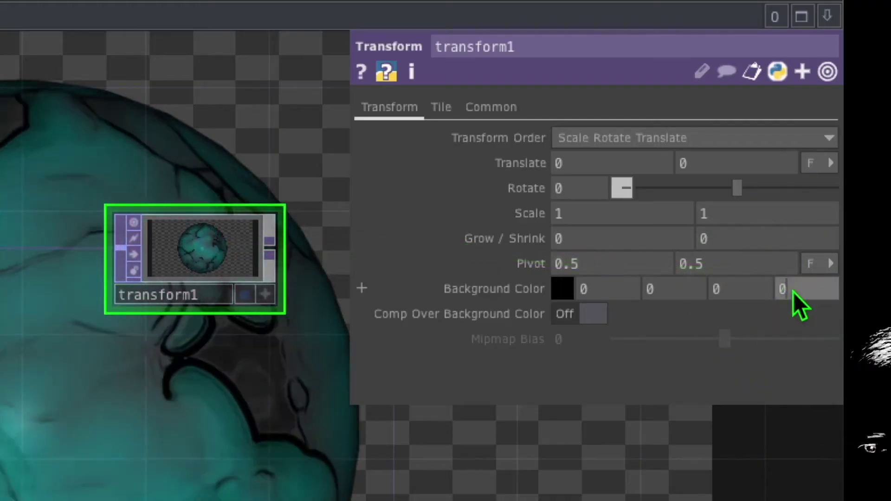
text(1)
key(Return)
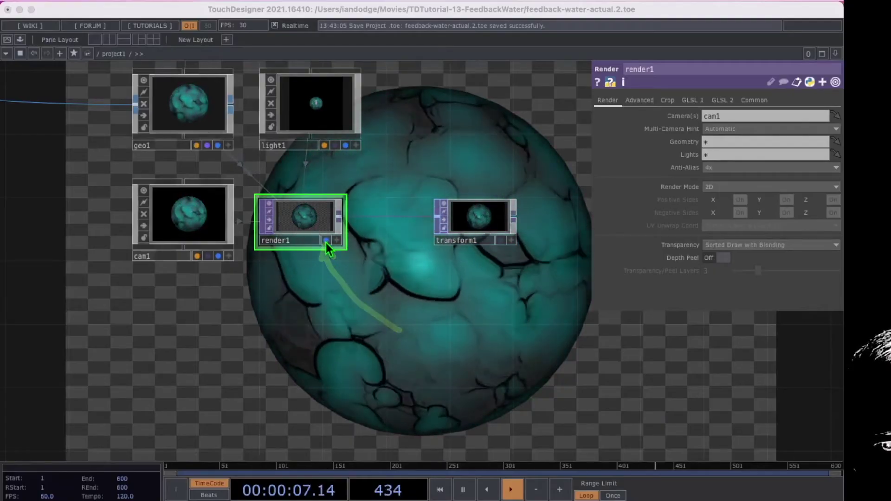
click(326, 241)
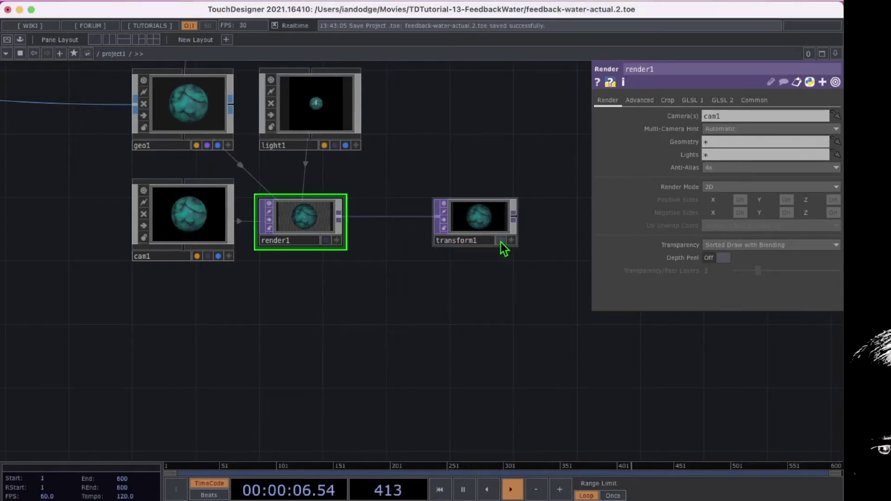
click(501, 240)
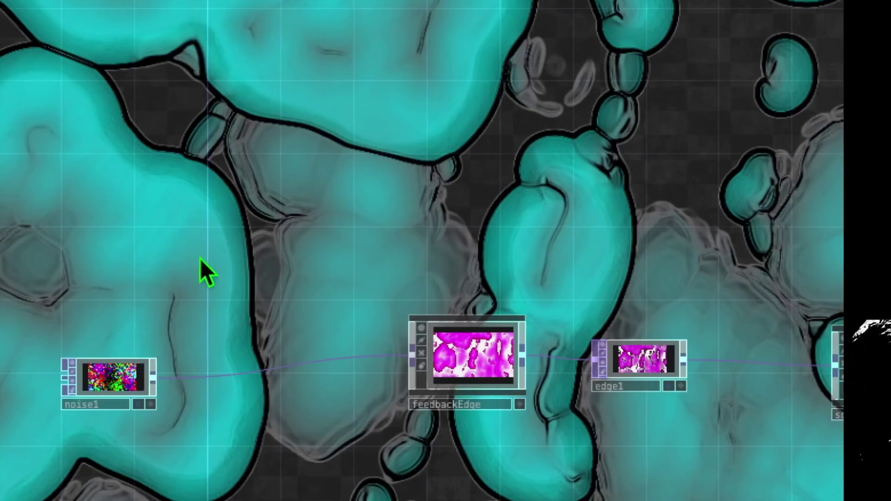
- Select the noise1 operator at the start of the feedback chain
click(123, 375)
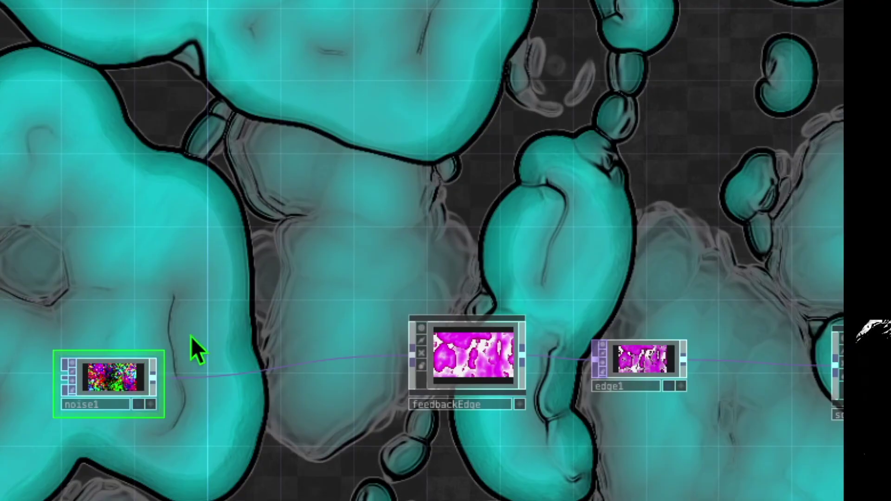